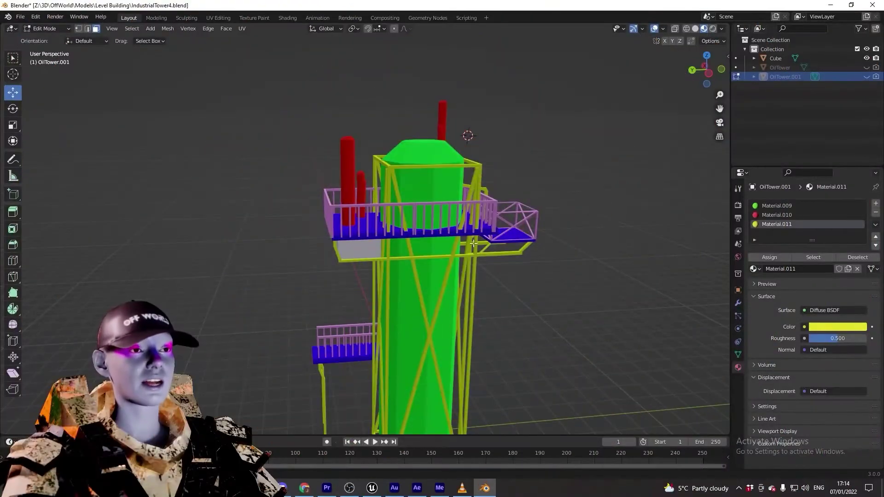
Step: Leave Edit Mode on OilTower.001 and select the coloured tower object Cube
middle_click_drag(473, 243, 423, 175, "shift")
scroll(368, 239, "down", 2)
middle_click_drag(342, 249, 552, 242)
scroll(345, 244, "up", 2)
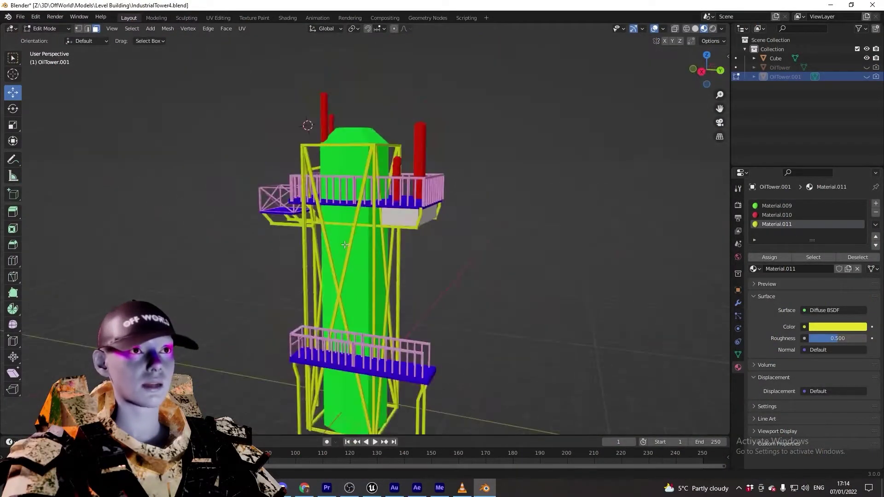
key("Tab")
key("a")
middle_click_drag(339, 237, 412, 232, "shift")
left_click(382, 214)
middle_click_drag(318, 256, 371, 272)
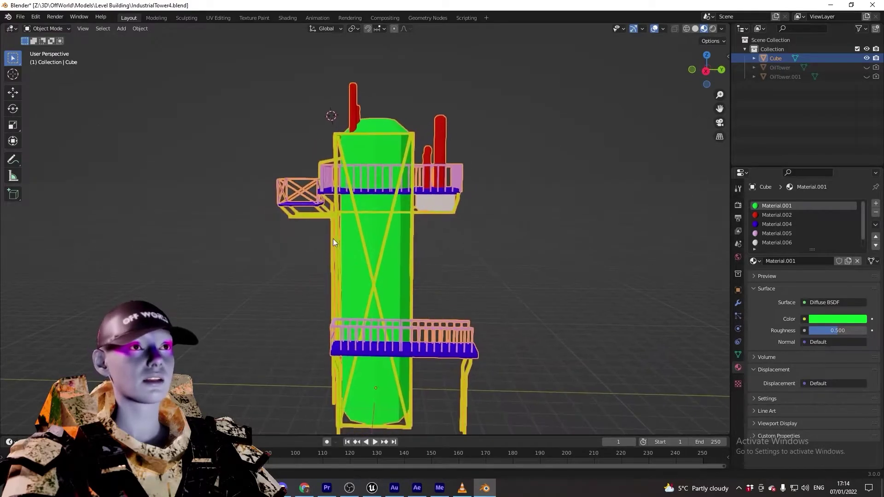
middle_click_drag(333, 238, 356, 225)
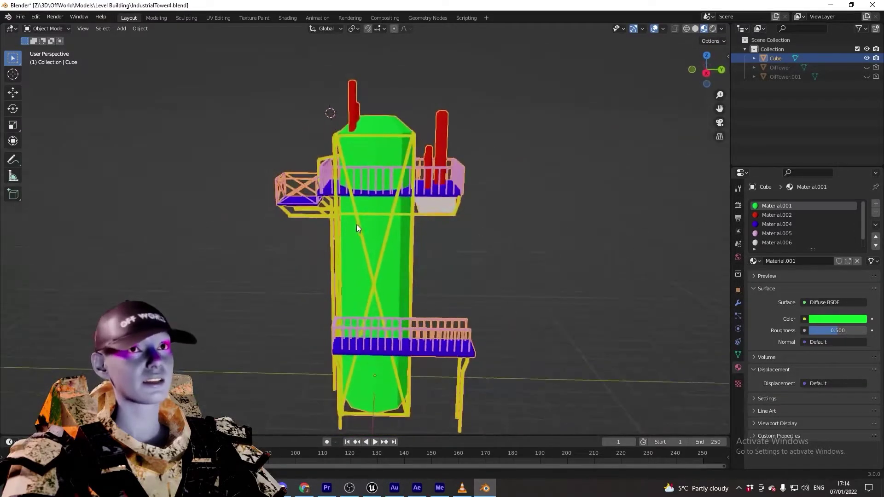
Step: Unwrap all faces of the tower with Smart UV Project and open the UV Editing workspace
left_click(46, 28)
left_click(47, 49)
left_click(356, 158)
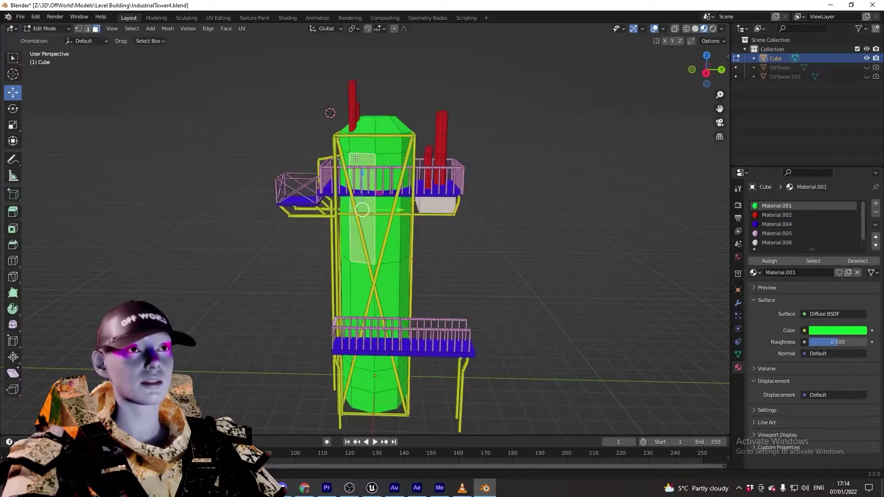
key("a")
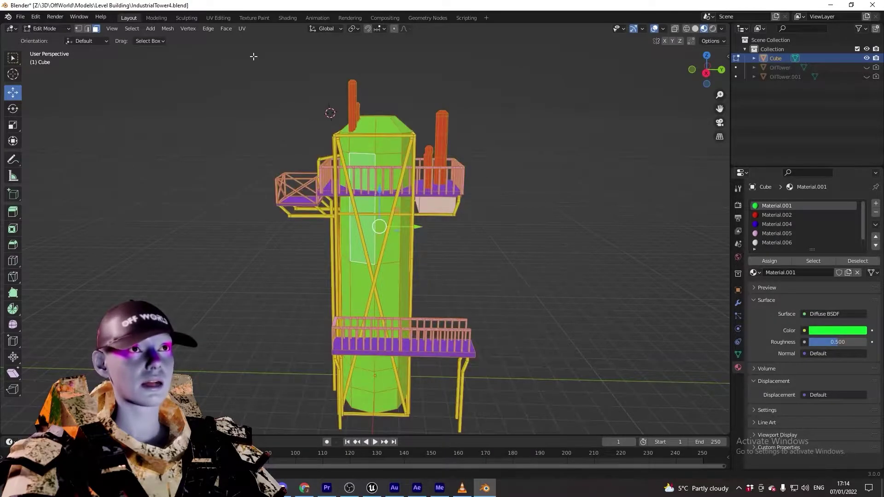
left_click(242, 29)
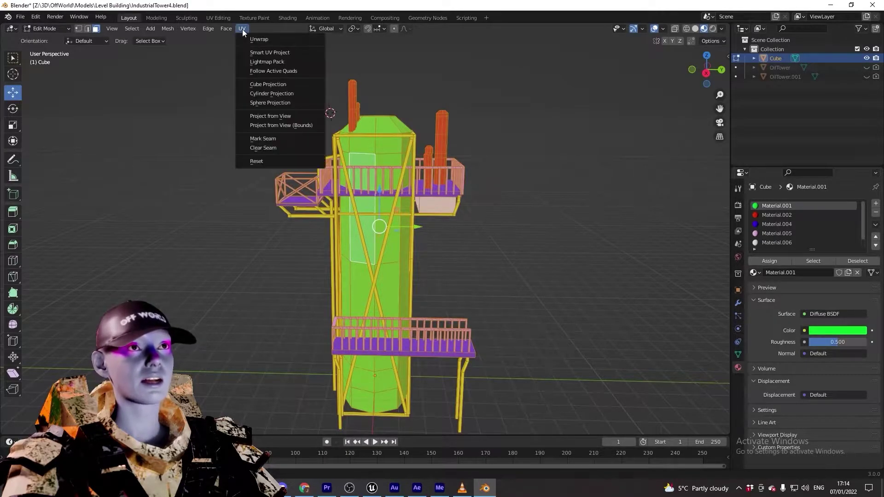
left_click(292, 51)
key("Return")
left_click(218, 18)
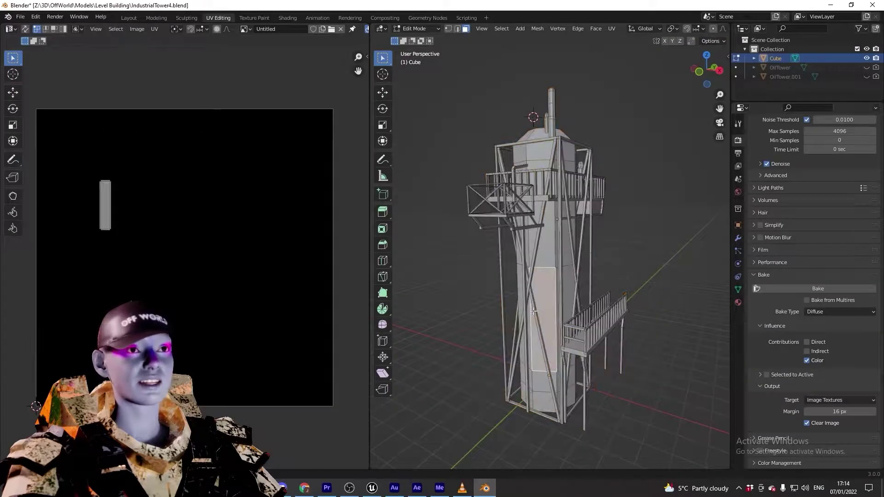
Step: Examine where individual faces of the tower body, frame and upper platform lie in the UV layout
middle_click_drag(533, 311, 663, 301)
left_click(539, 239)
left_click(544, 293)
left_click(524, 302)
left_click(589, 311)
middle_click_drag(566, 289, 548, 311, "shift")
left_click(546, 136)
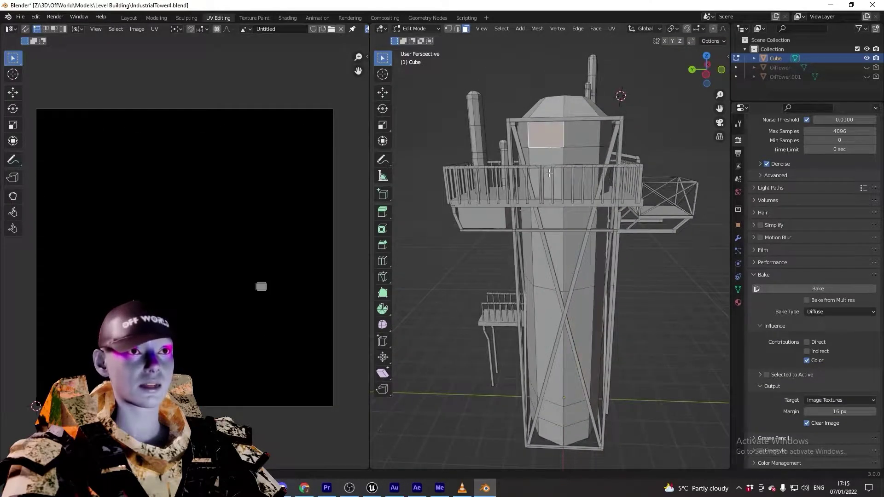
left_click(544, 163)
left_click(577, 160)
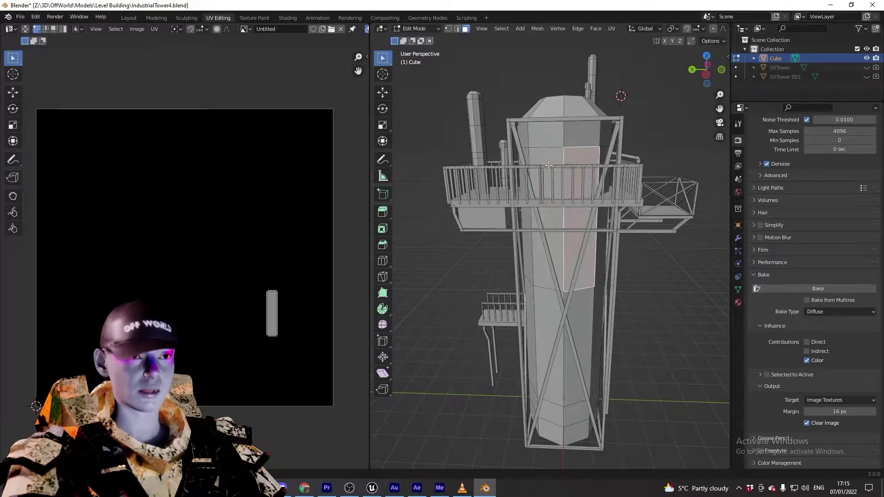
left_click(547, 159)
left_click(576, 159)
left_click(508, 154)
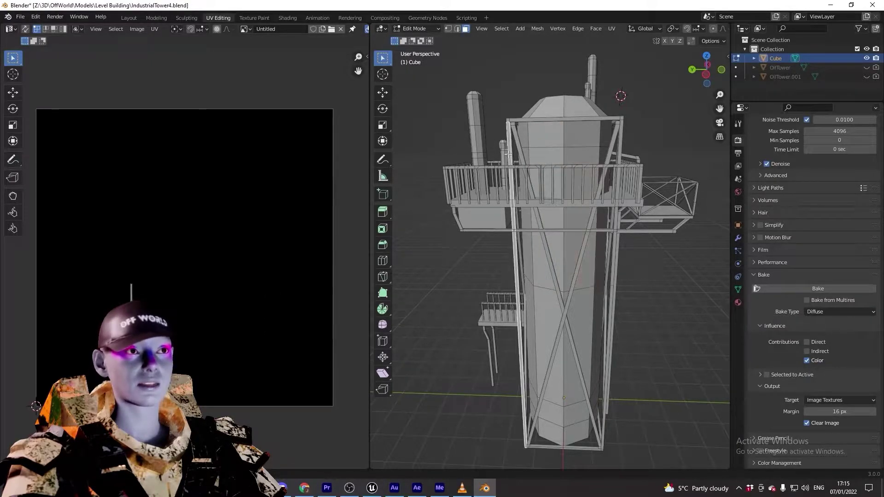
left_click(504, 205)
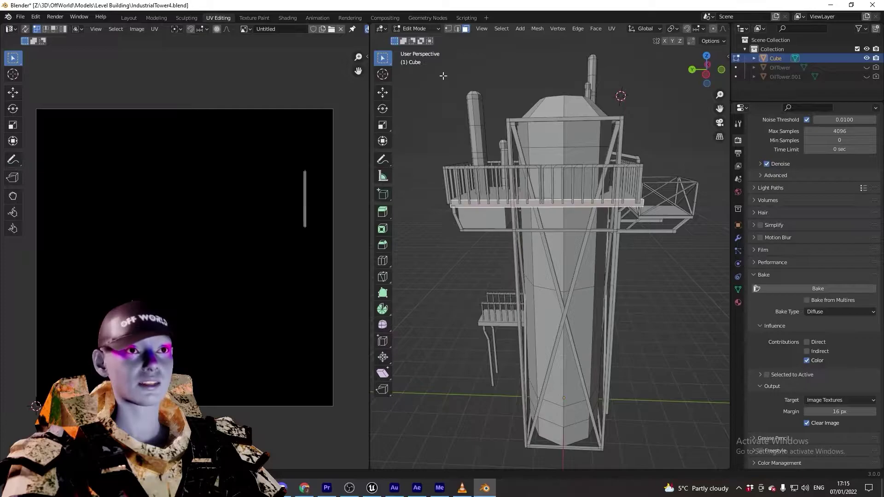
Step: Select the whole tower mesh and examine its complete UV layout
key("a")
middle_click_drag(443, 75, 683, 254)
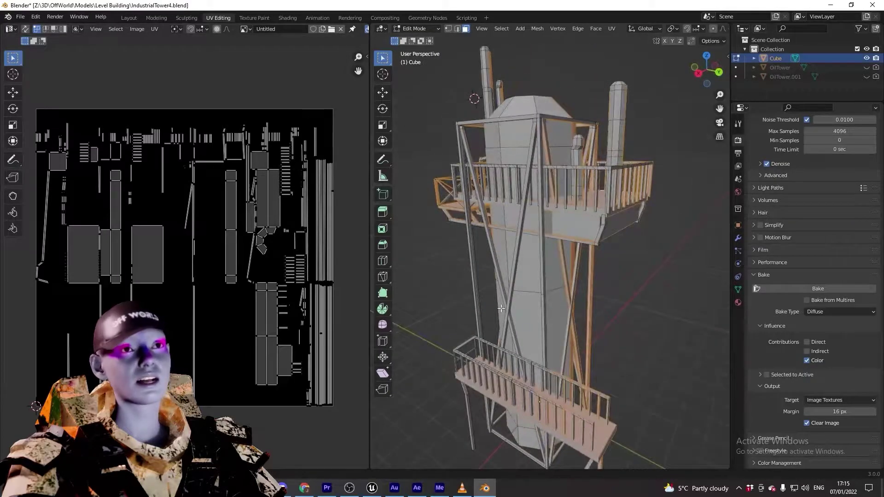
scroll(500, 308, "down", 2)
middle_click_drag(501, 308, 573, 287)
mouse_move(444, 106)
left_mouse_down()
mouse_move(634, 414)
mouse_move(666, 434)
left_mouse_up()
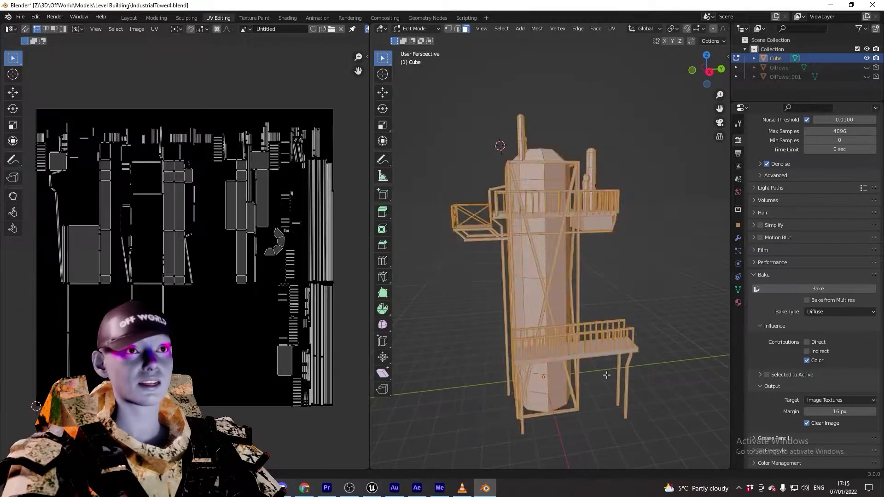
middle_click_drag(606, 375, 528, 326)
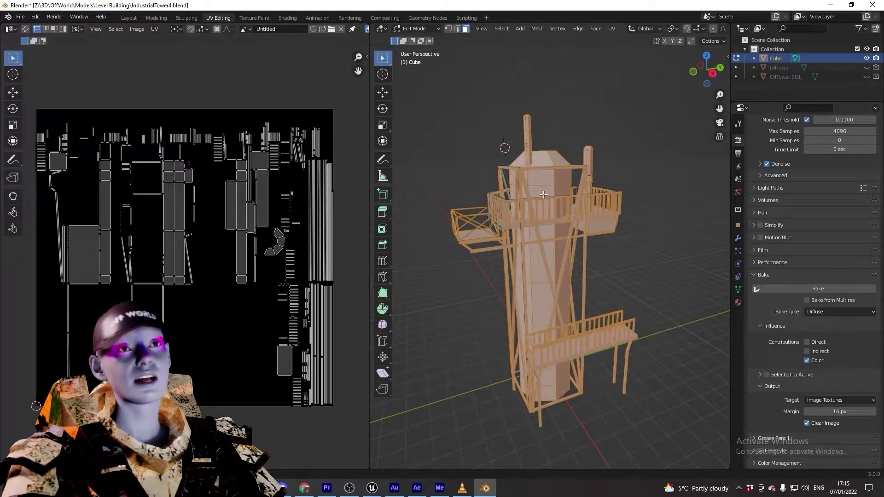
Step: Examine how single faces along the tower's shaft and sloped cap map onto their UV islands
left_click(541, 277)
left_click(537, 316)
left_click(526, 261)
middle_click_drag(526, 267, 507, 264)
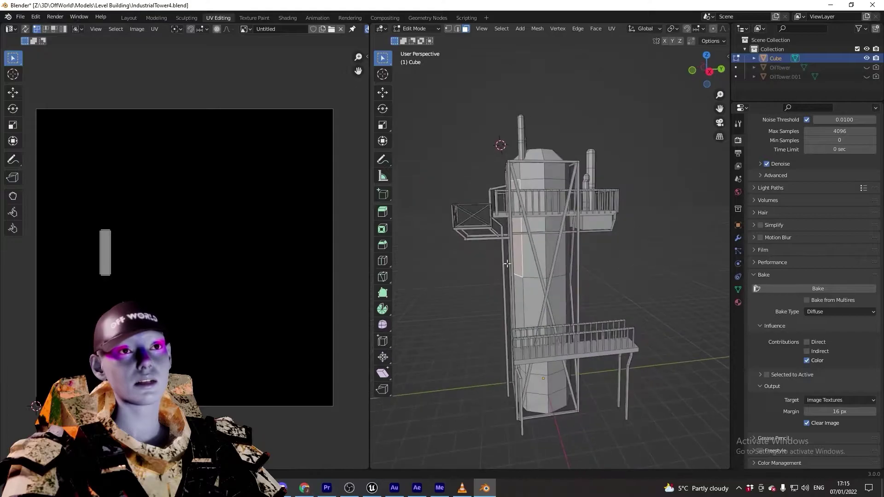
scroll(506, 264, "up", 2)
left_click(552, 252)
left_click(553, 123)
middle_click_drag(553, 123, 533, 142)
left_click(529, 113)
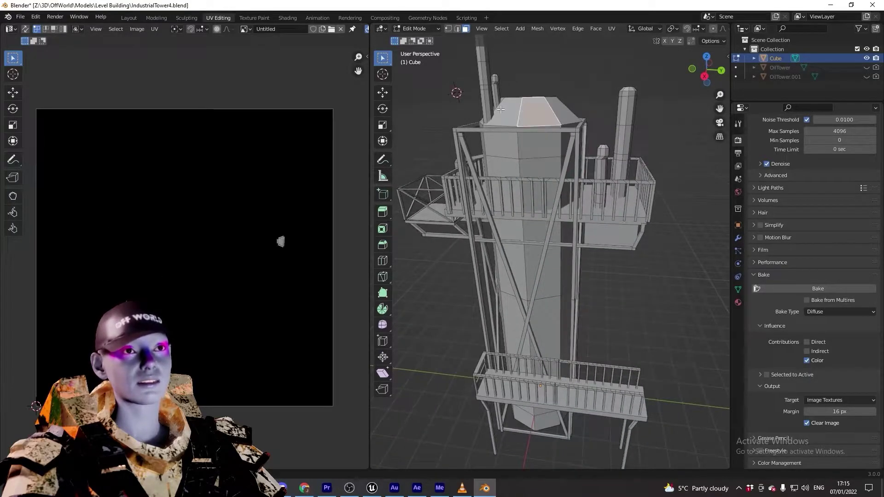
left_click(500, 110)
left_click(560, 112)
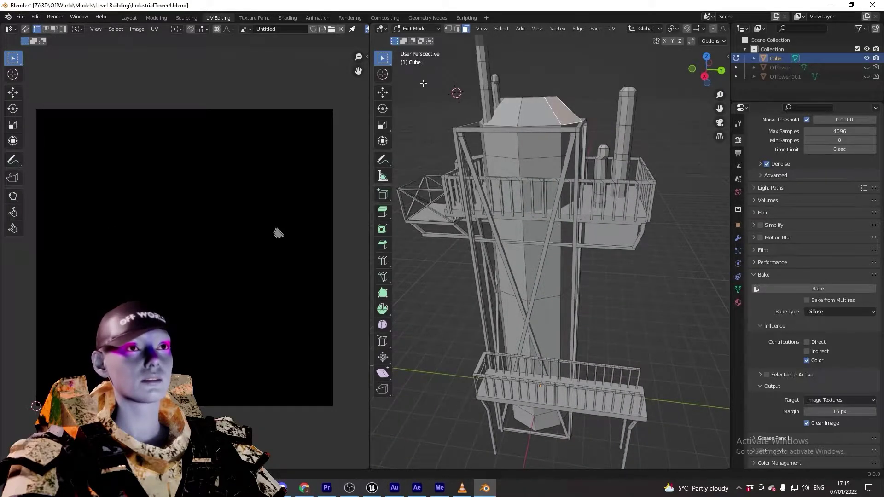
Step: Reselect the entire tower and compare one upper shaft face with the full UV layout
key("a")
middle_click_drag(534, 276, 517, 278)
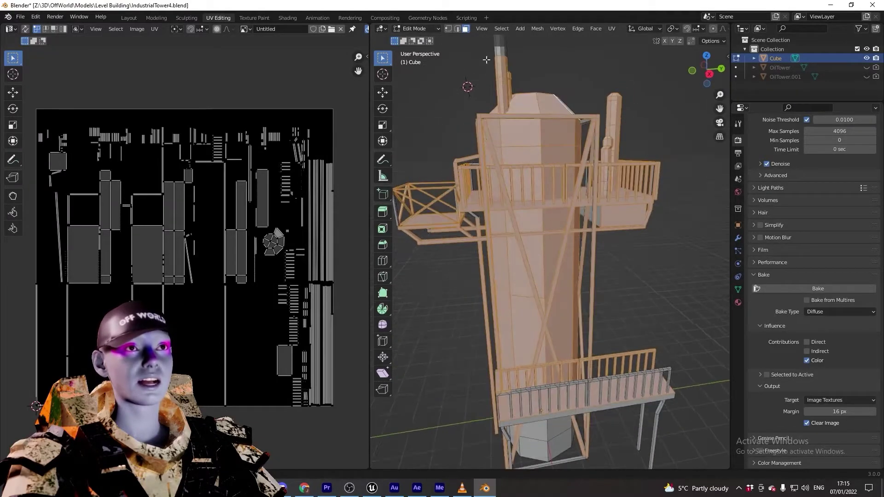
left_click(597, 28)
left_click(613, 28)
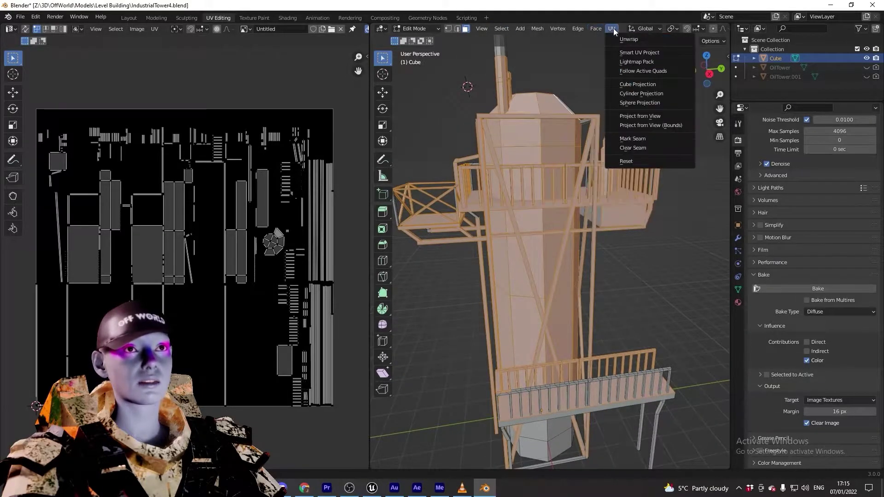
middle_click_drag(490, 262, 460, 267)
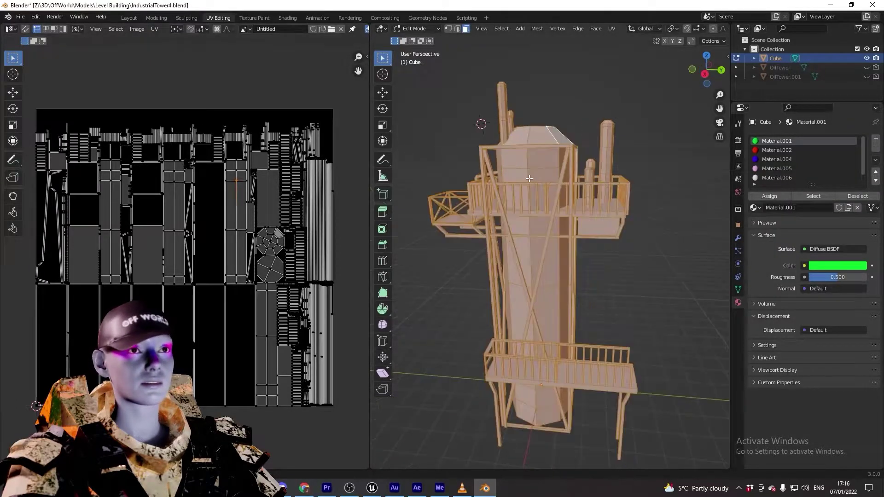
left_click(532, 178)
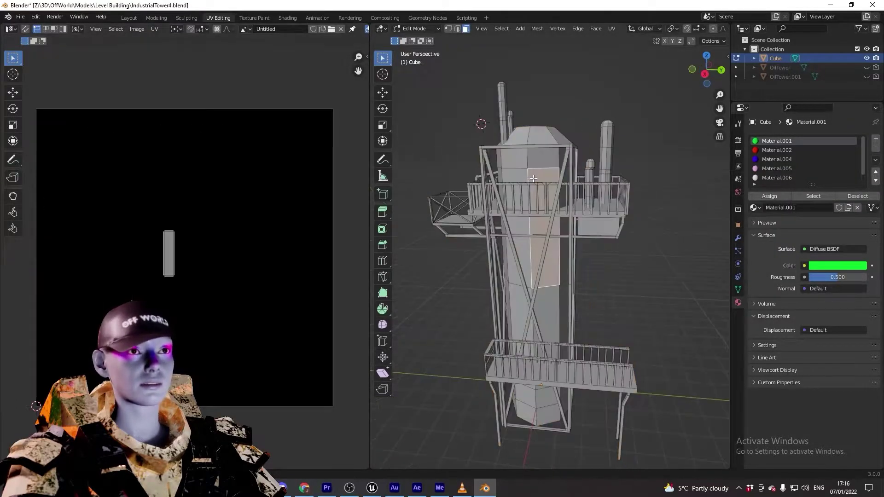
key("a")
left_click(139, 29)
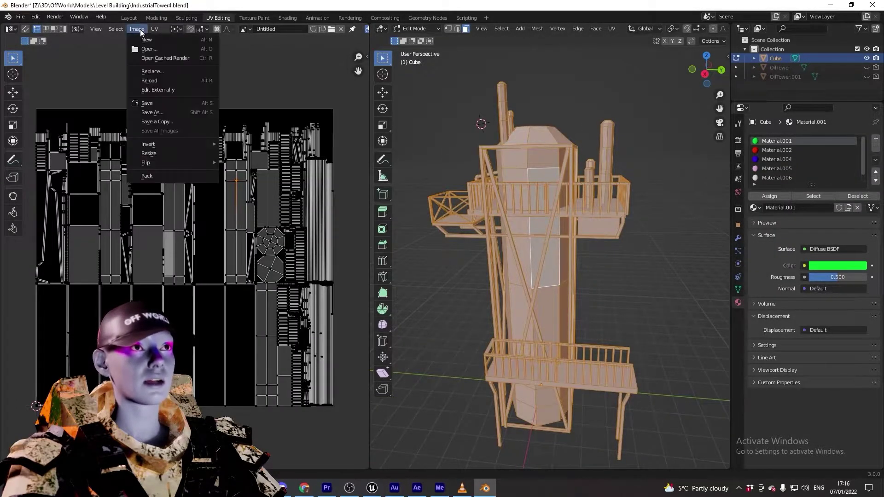
left_click(139, 29)
left_click(139, 29)
left_click(150, 40)
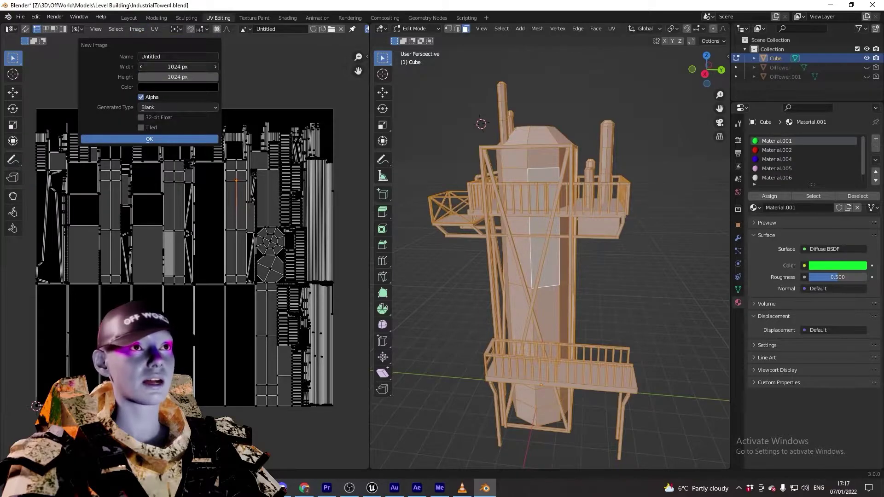
type("204")
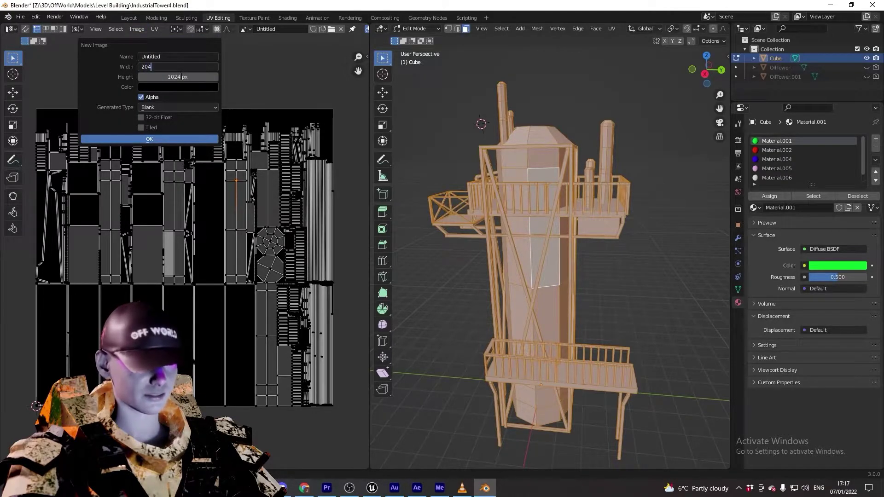
type("8")
key("Tab")
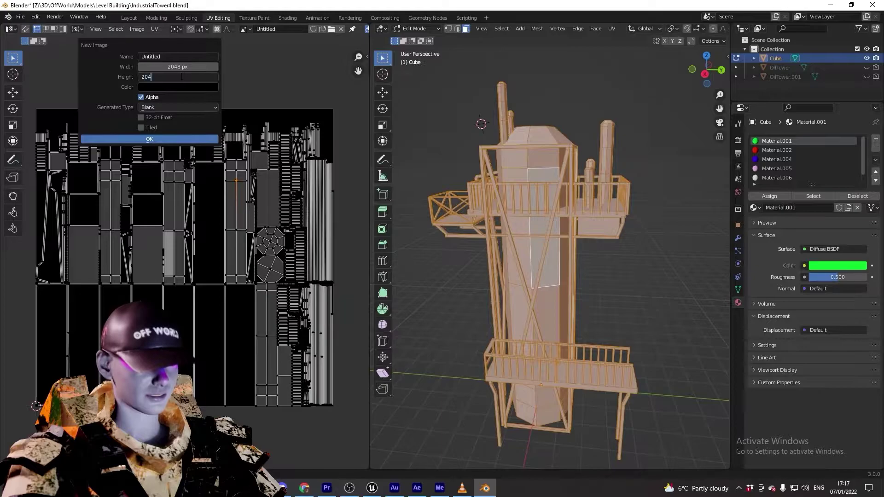
key("Return")
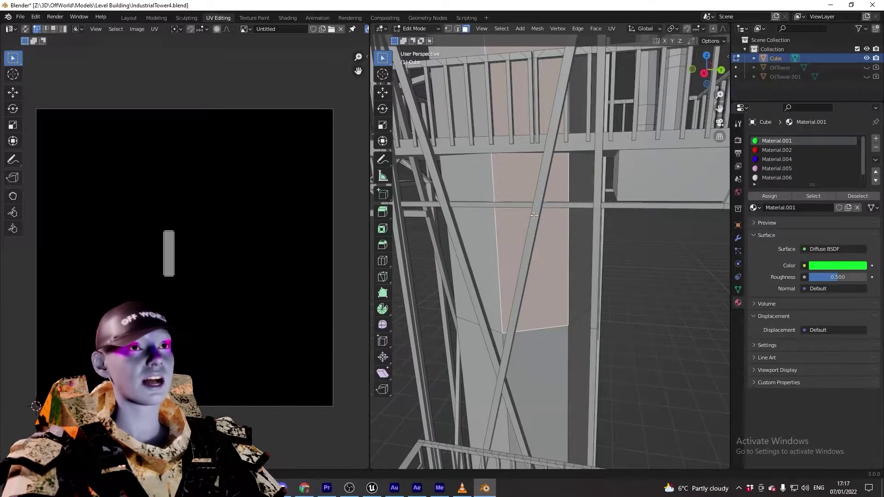
Step: Create a new blank image named ColourID_Tower3 at 2048 × 2048 px with alpha, with the whole tower selected
scroll(519, 183, "down", 5)
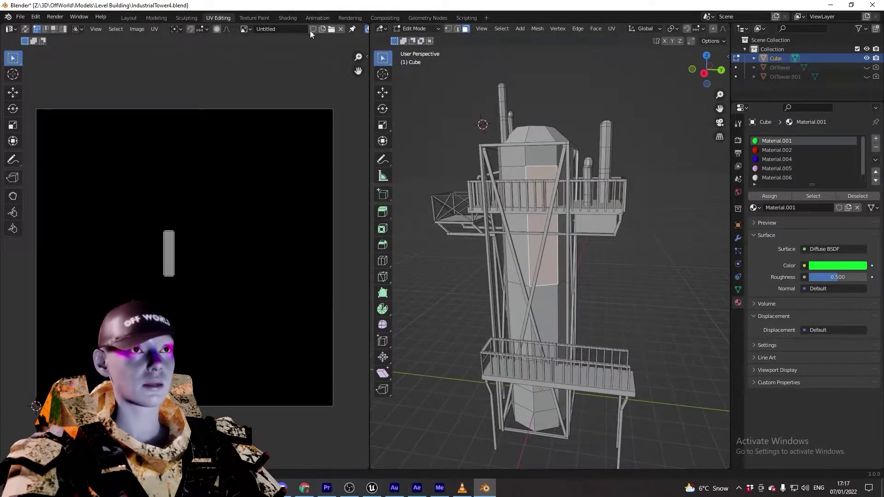
left_click(134, 30)
mouse_move(116, 29)
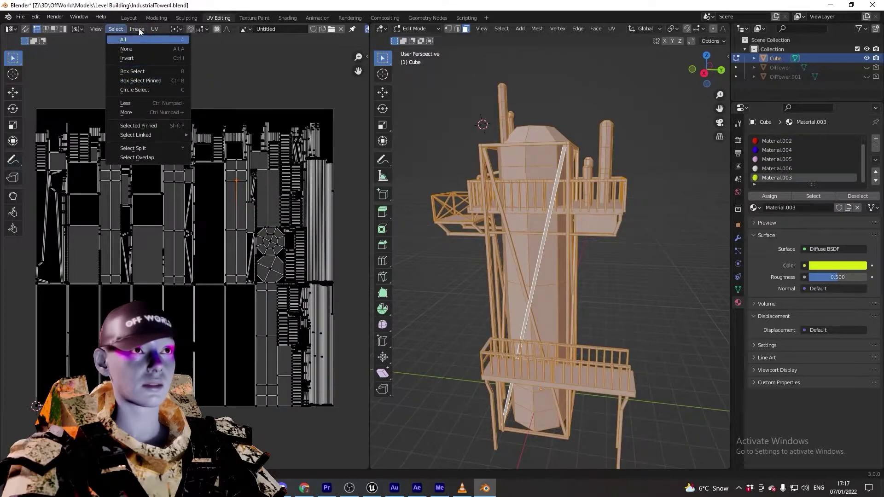
left_click(154, 39)
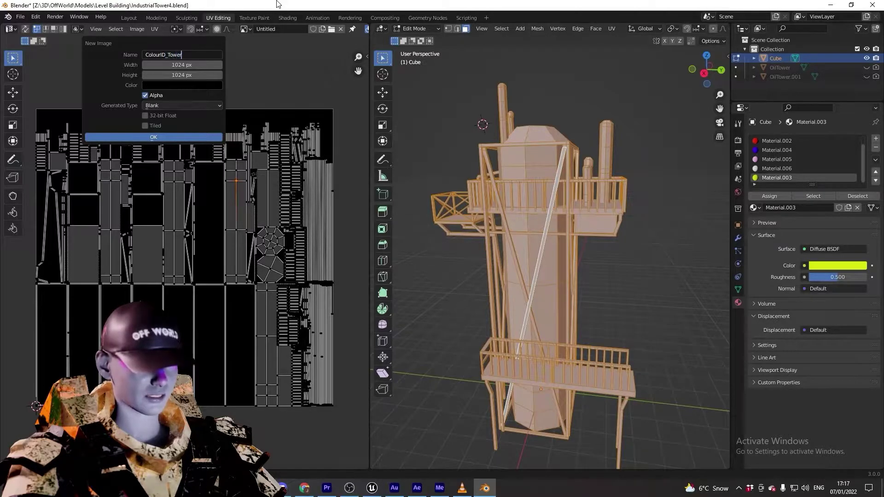
left_click(193, 65)
type("2048")
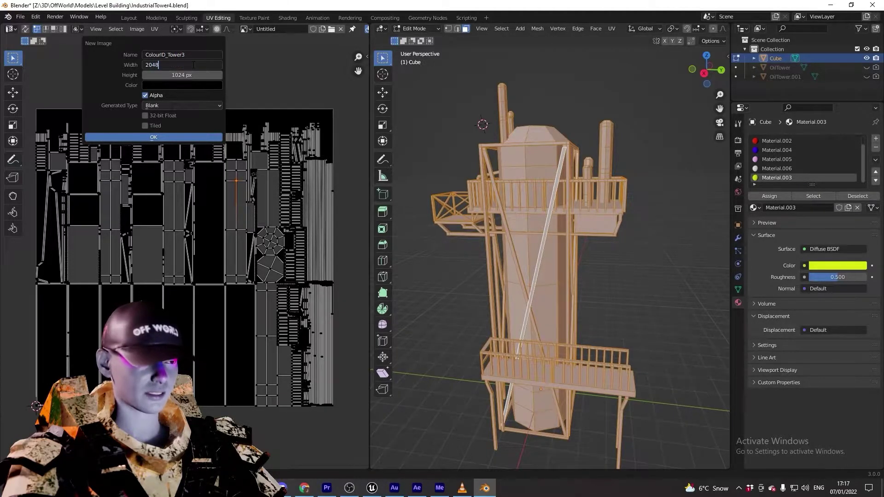
key("Tab")
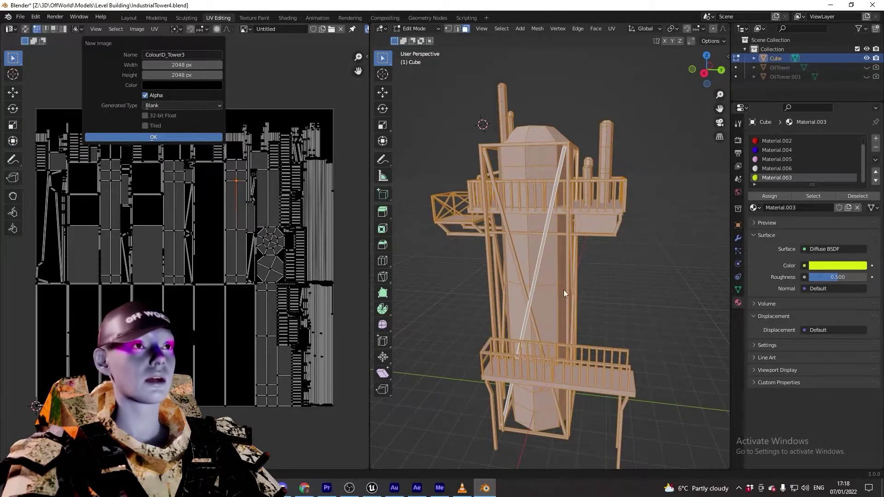
left_click(157, 137)
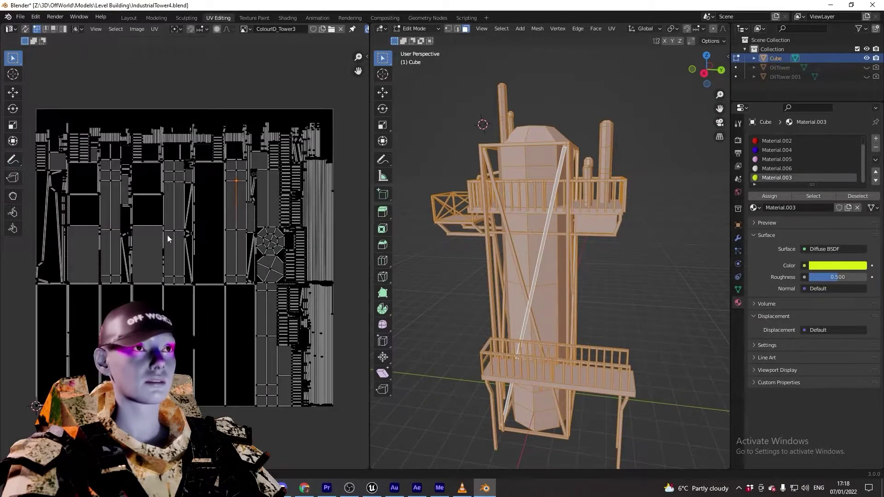
Step: Open the Shading workspace to show the tower's material nodes
left_click(251, 29)
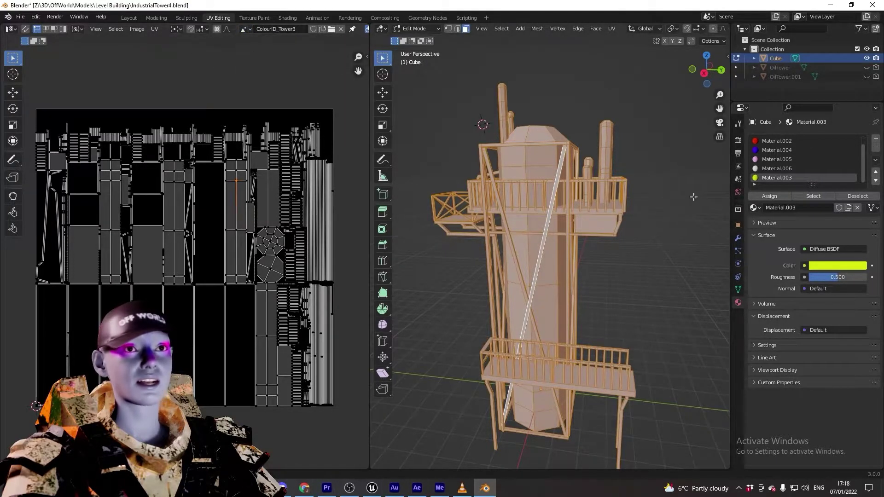
left_click(779, 141)
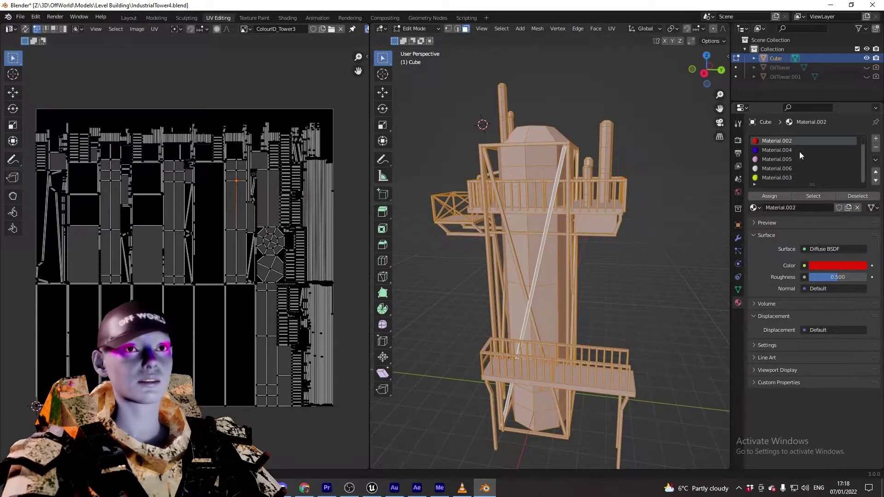
left_click(287, 18)
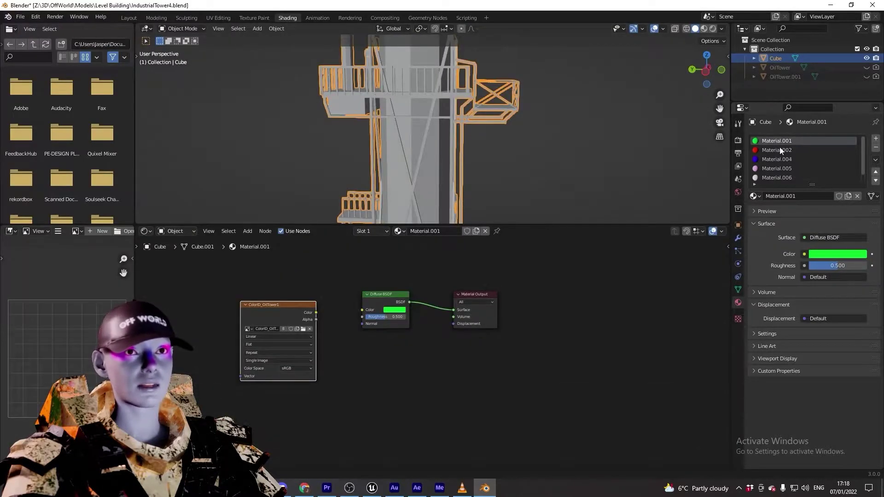
Step: Delete the ColorID_OilTower1 image texture node from the green Material.001
left_click(781, 150)
left_click(776, 142)
scroll(779, 153, "down", 1)
scroll(779, 155, "up", 1)
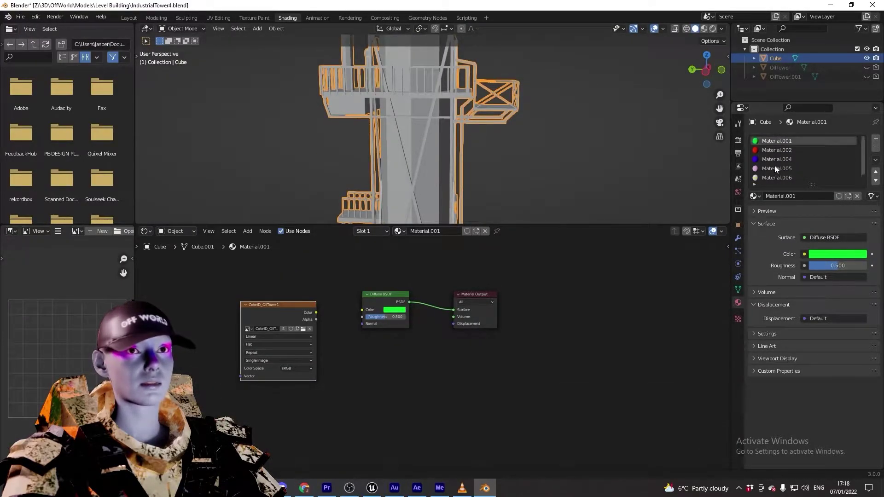
scroll(210, 372, "up", 2)
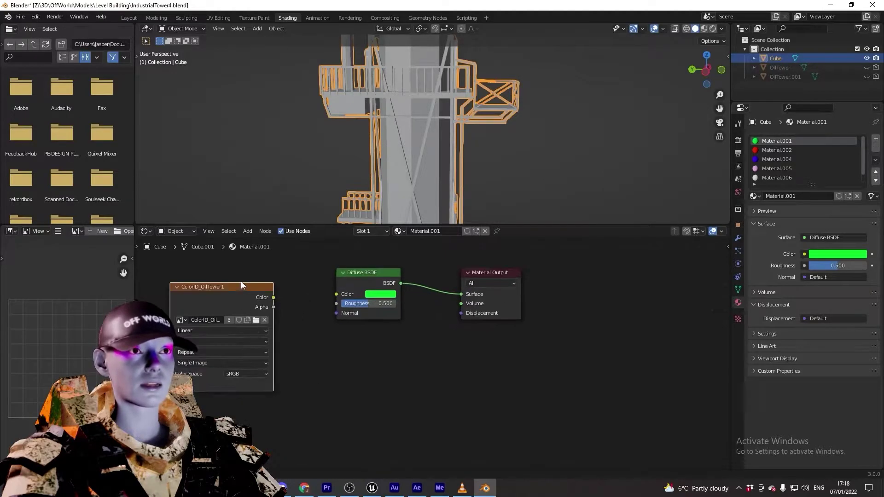
key("x")
Step: Add an Image Texture node to Material.001 and assign the ColourID_Tower3 image to it
key("shift+a")
left_click(225, 293)
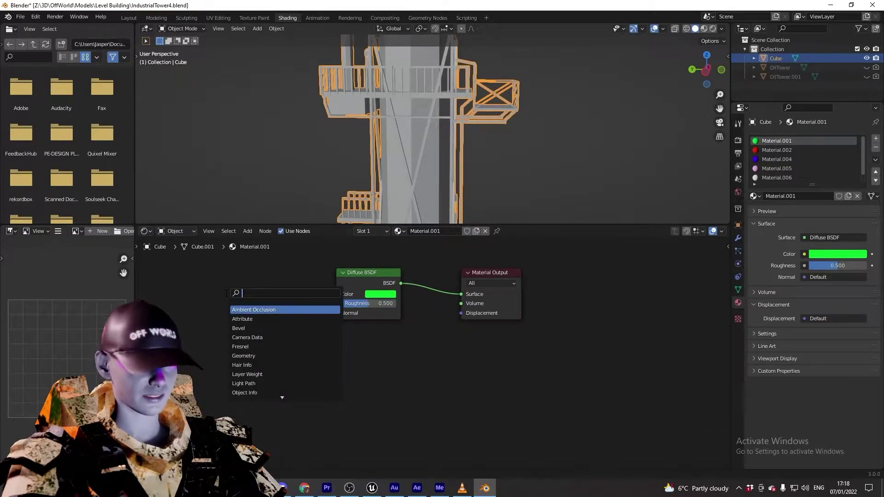
type("image")
key("Return")
left_click(226, 293)
left_click(179, 315)
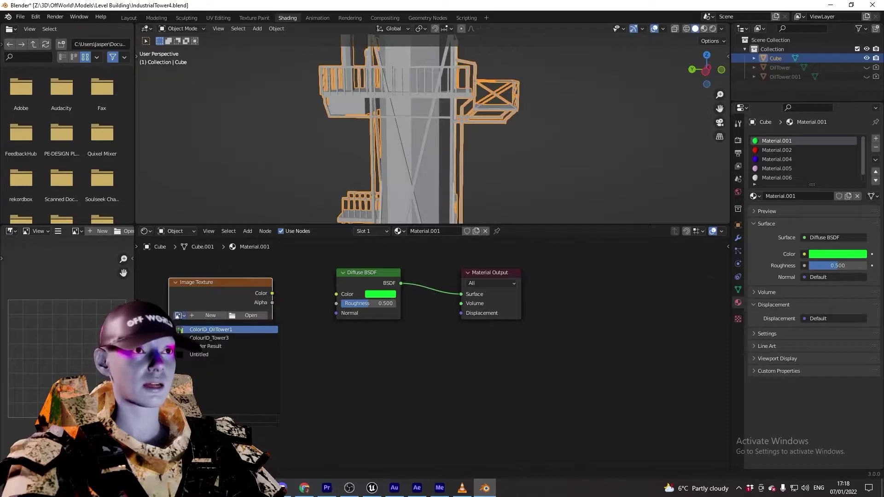
left_click(217, 338)
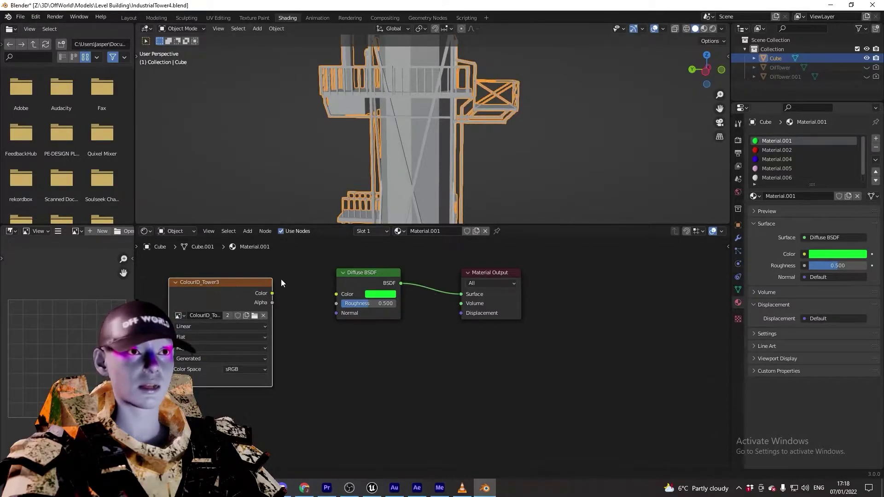
Step: Paste the image texture node into the red, yellow and blue materials and open the pink Material.005
left_click(776, 150)
key("ctrl+v")
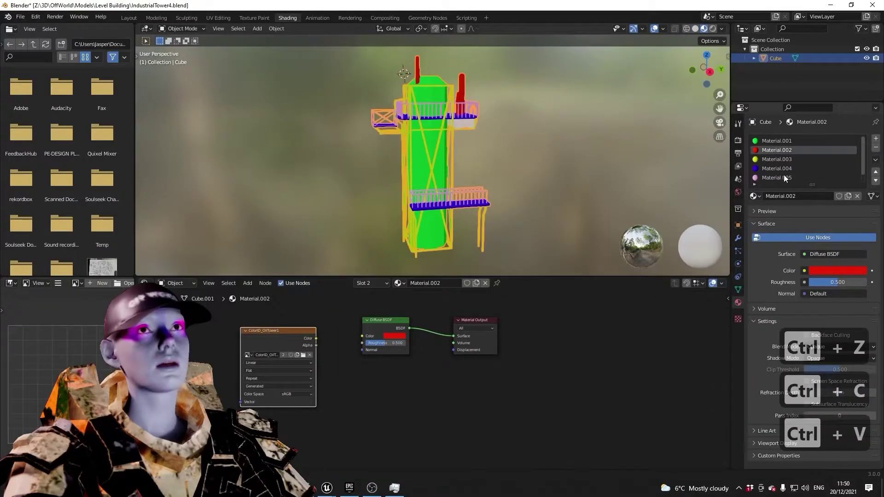
left_click(777, 160)
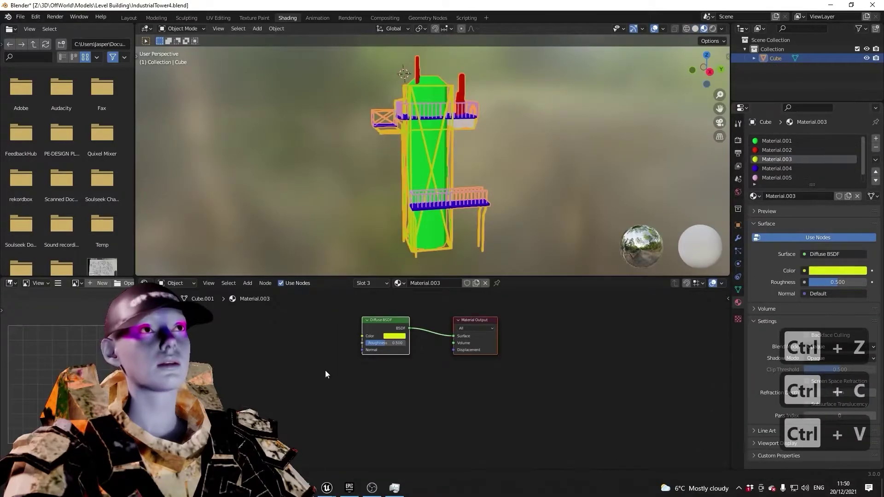
key("ctrl+v")
key("ctrl+z")
left_click(776, 168)
key("ctrl+v")
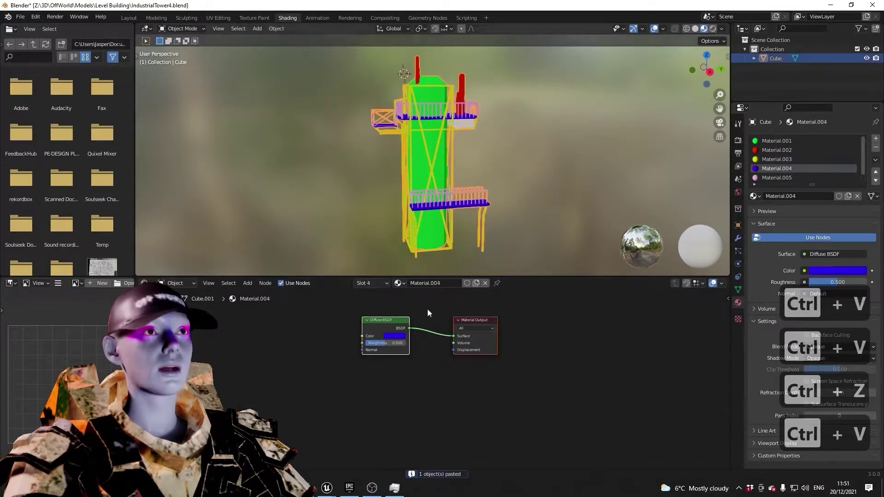
key("ctrl+v")
left_click(777, 177)
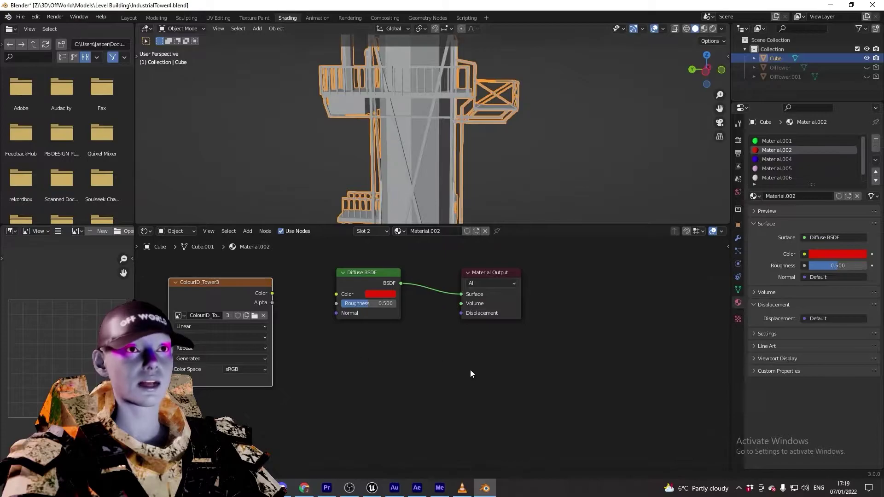
Step: Keep Cycles as the render engine and expand the scene's bake settings
scroll(435, 140, "down", 4)
scroll(437, 139, "down", 2)
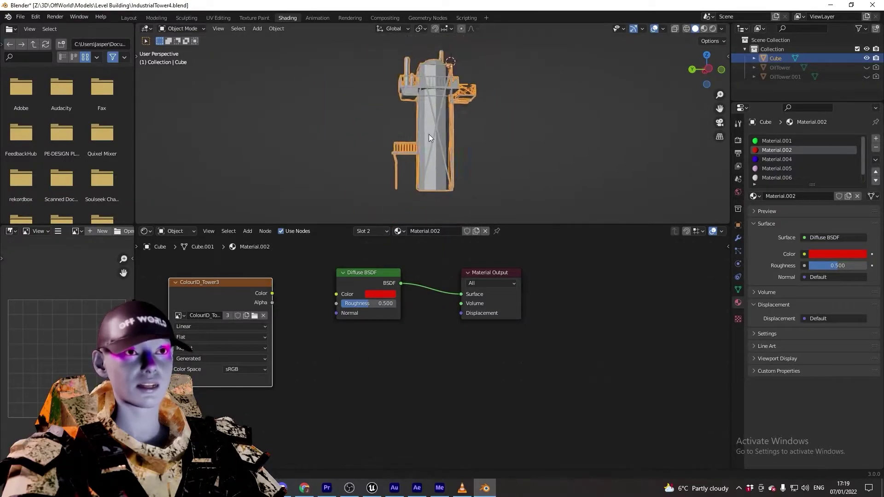
left_click(738, 140)
left_click(820, 139)
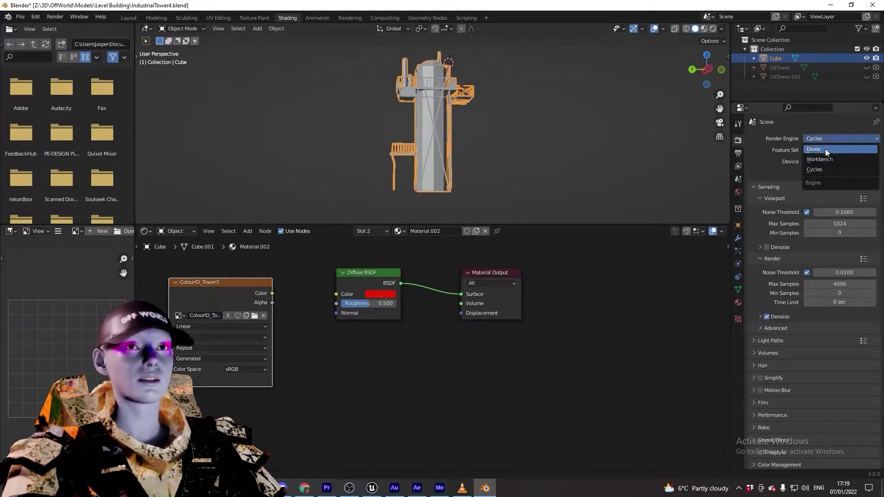
left_click(817, 140)
scroll(777, 407, "down", 1)
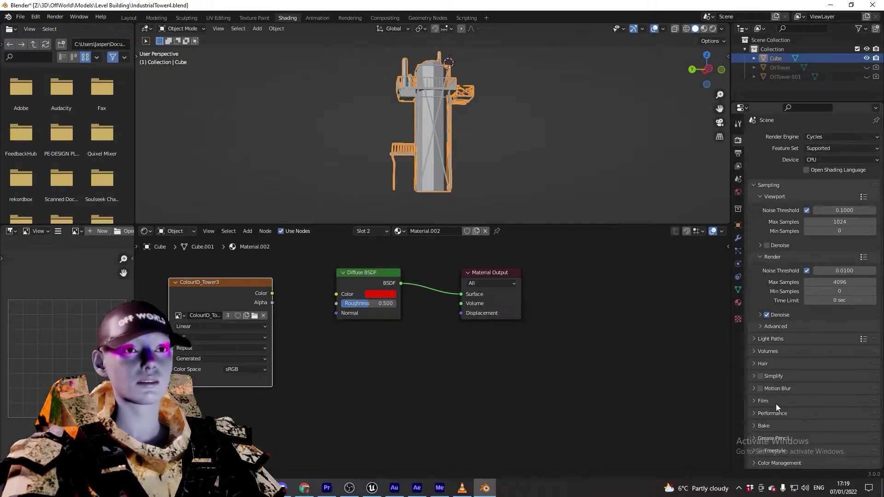
left_click(761, 425)
scroll(773, 401, "down", 6)
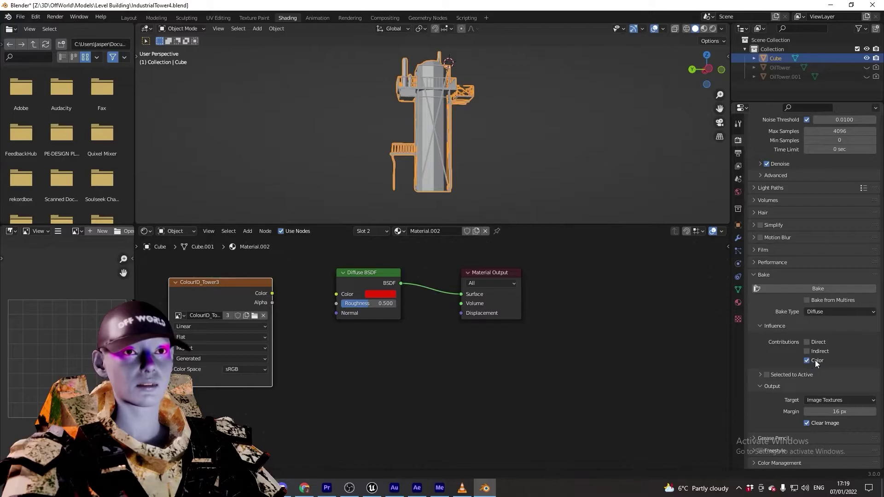
Step: Bake the tower's materials into the image texture with the Diffuse bake type and only the Color contribution enabled
left_click(737, 302)
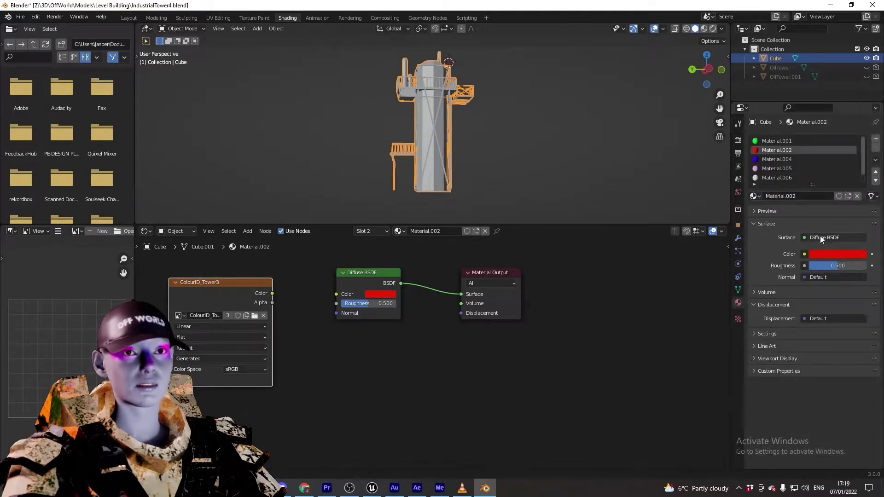
left_click(737, 141)
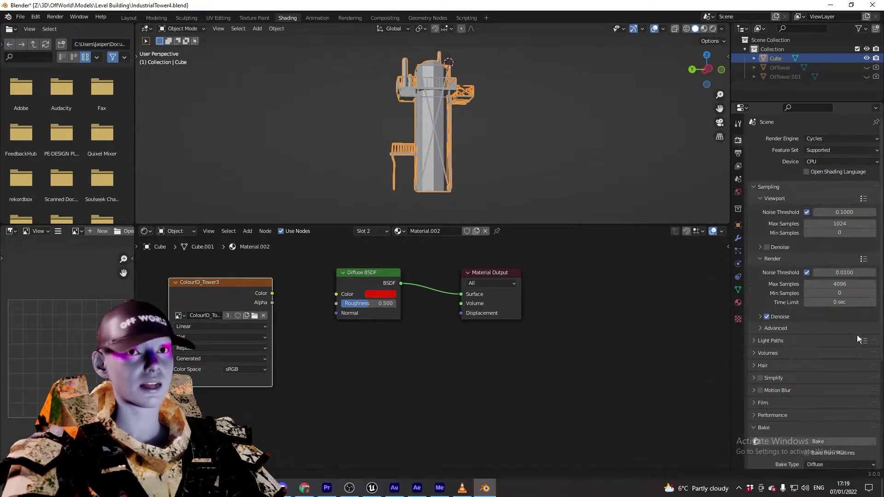
scroll(778, 276, "down", 8)
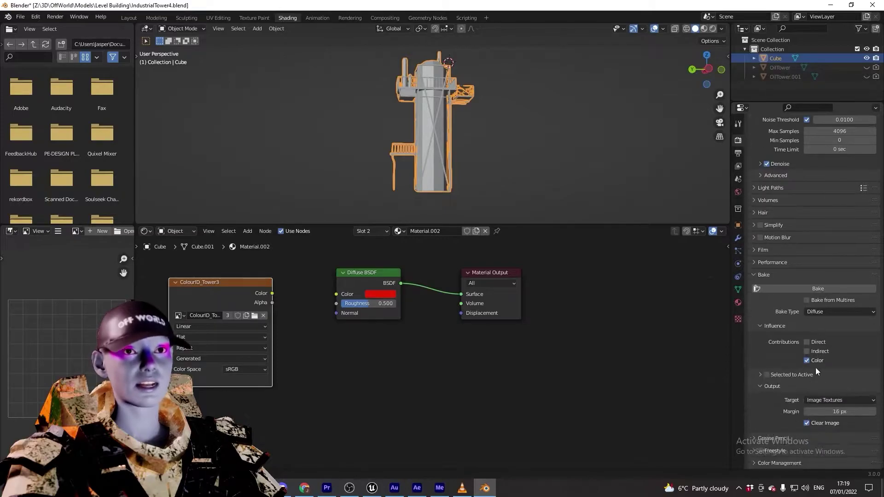
left_click(816, 312)
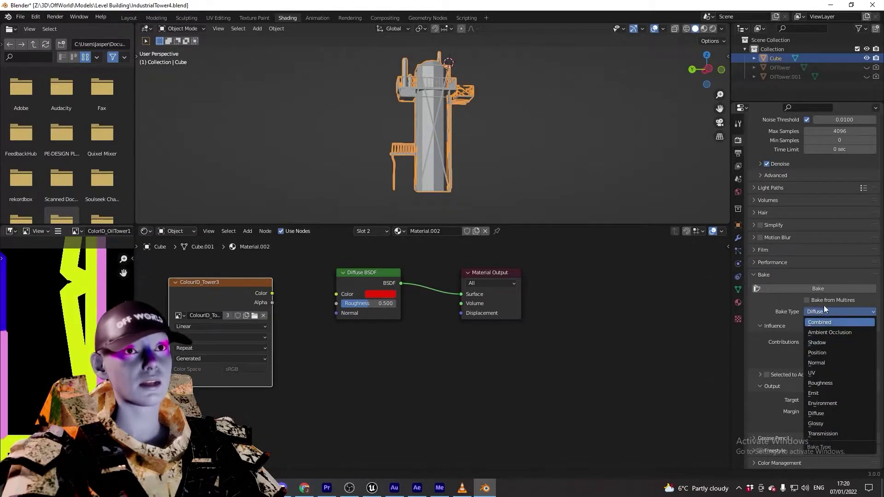
left_click(824, 322)
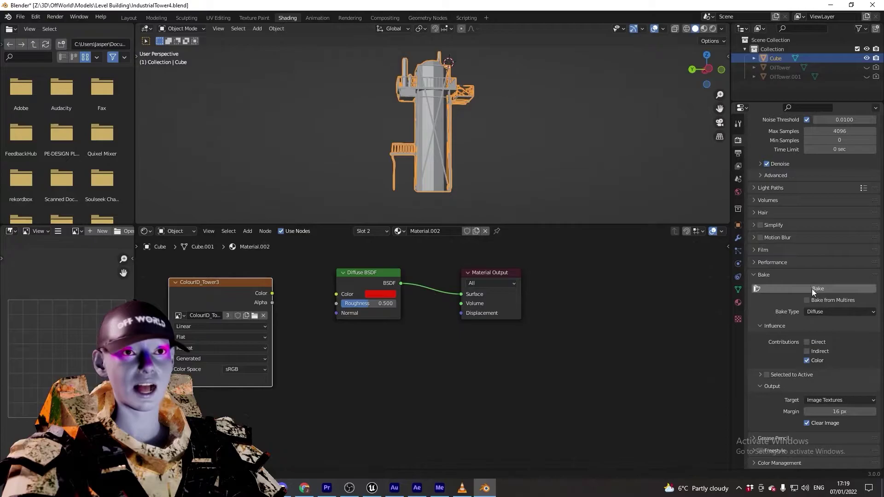
left_click(810, 289)
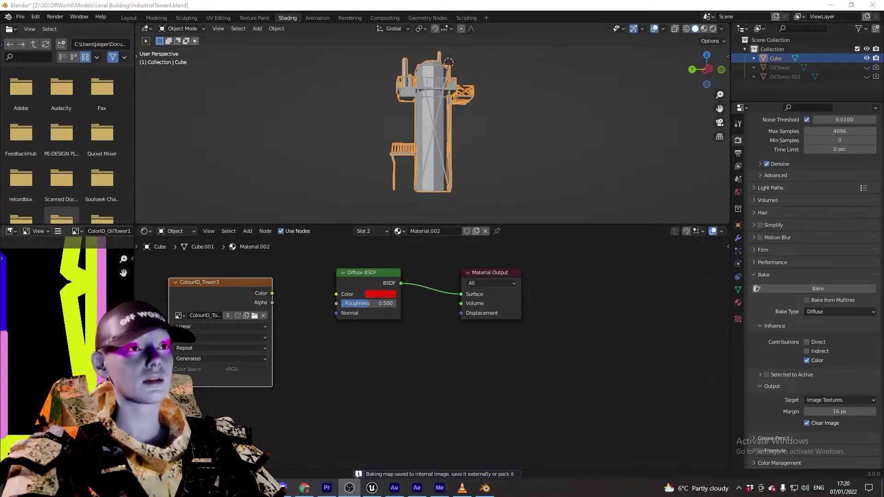
left_click_drag(807, 342, 809, 352)
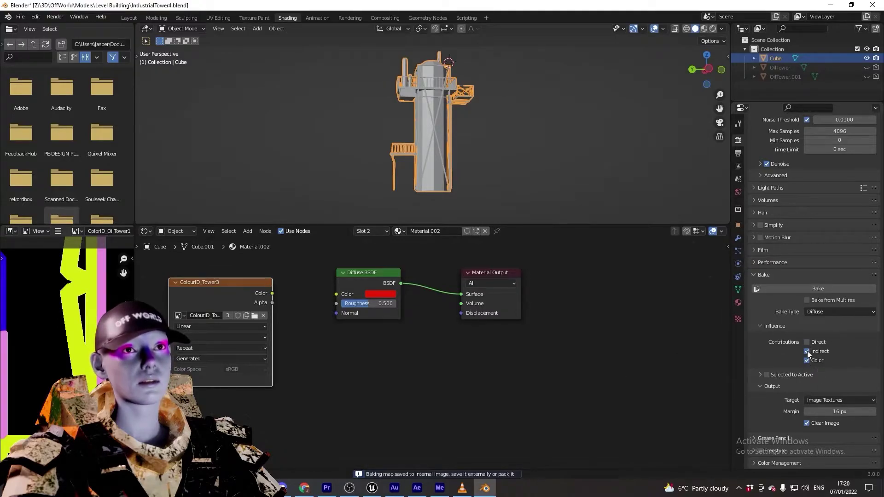
left_click(807, 352)
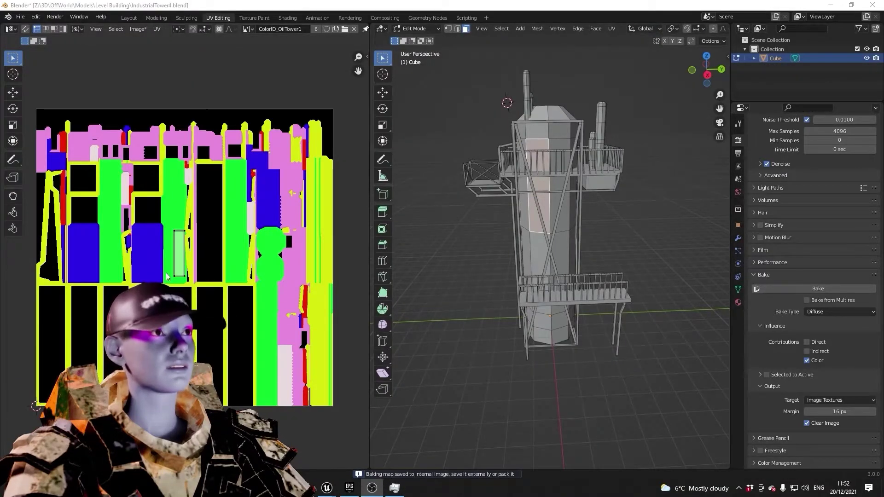
Step: Duplicate the tower in the Shading workspace, place the copy beside the original, and hide the original Cube
scroll(165, 269, "up", 1)
scroll(164, 269, "down", 1)
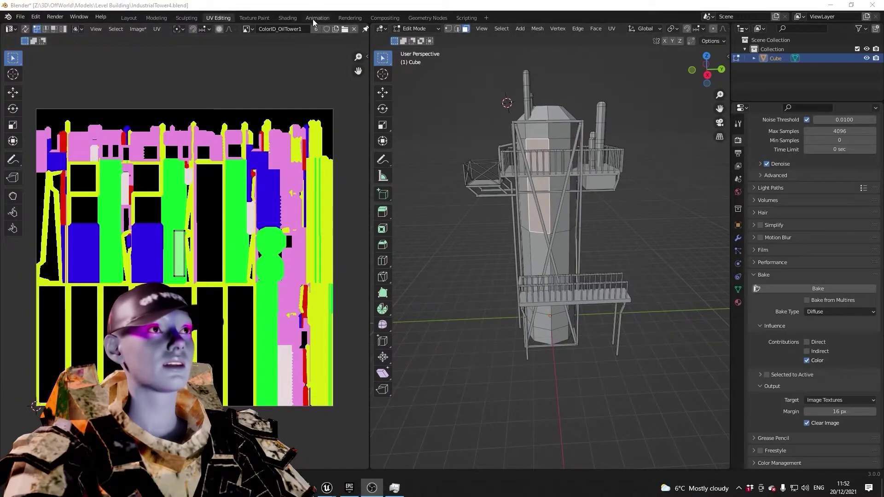
left_click(287, 17)
key("shift+d")
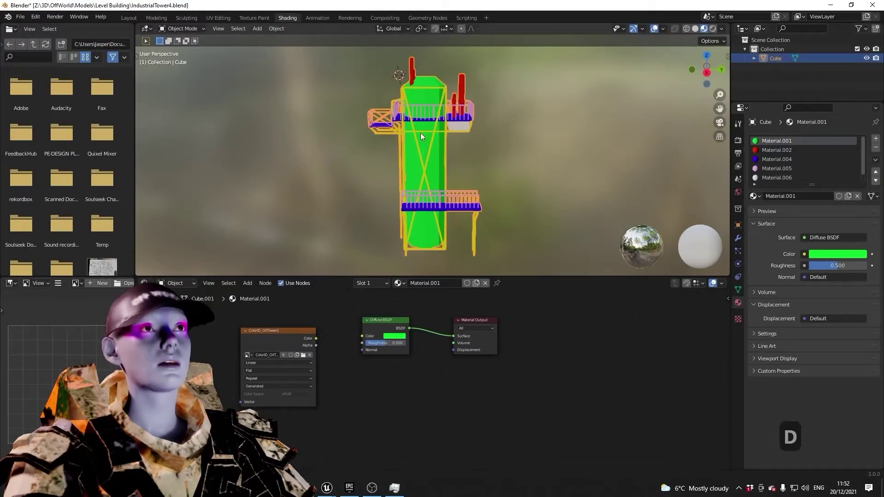
left_click(547, 126)
left_click(776, 58)
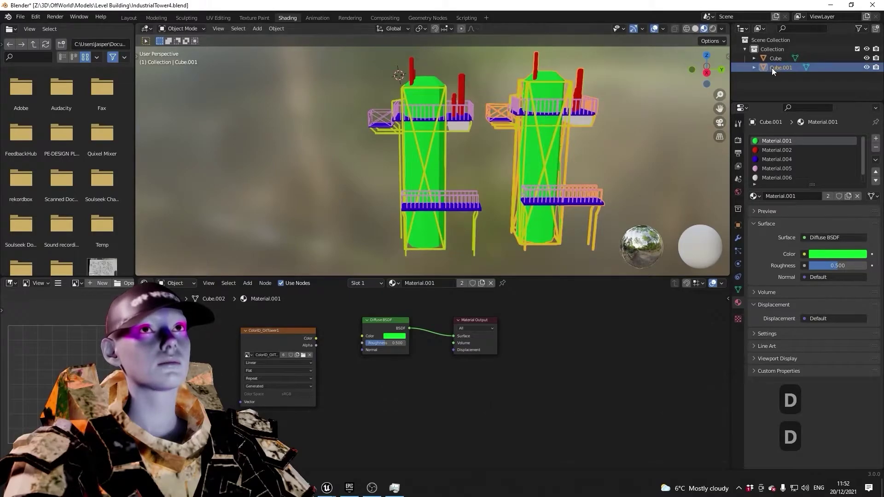
left_click(866, 58)
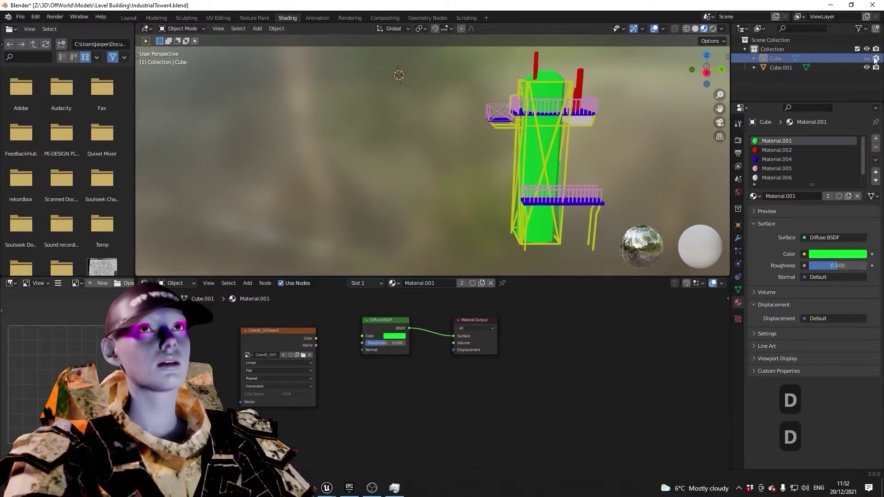
Step: Remove all colour material slots from the duplicate tower and assign it one new default material
left_click(781, 67)
scroll(782, 178, "down", 1)
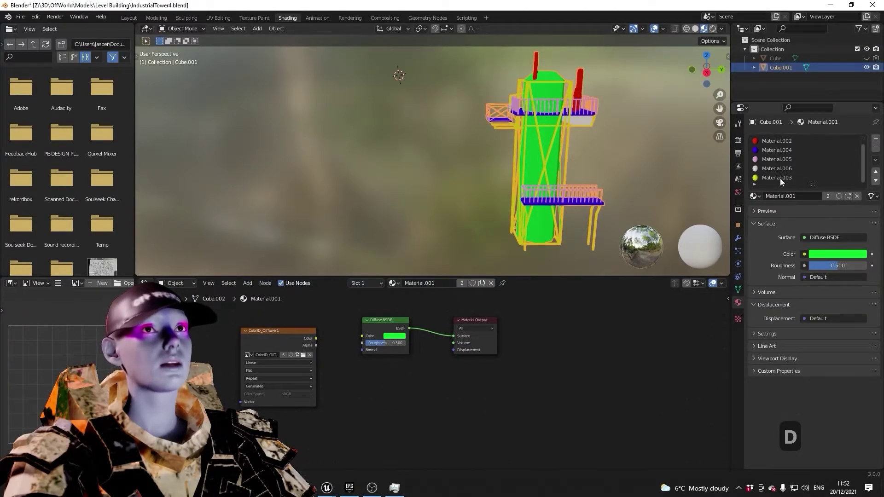
left_click(781, 178)
scroll(780, 174, "up", 1)
left_click(777, 141)
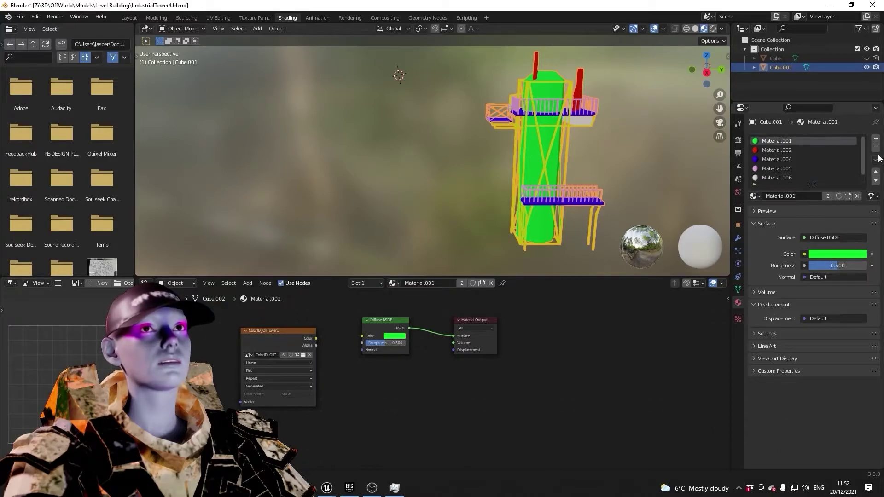
left_click(875, 148)
left_click(875, 148)
left_click(876, 147)
left_click(875, 147)
left_click(875, 148)
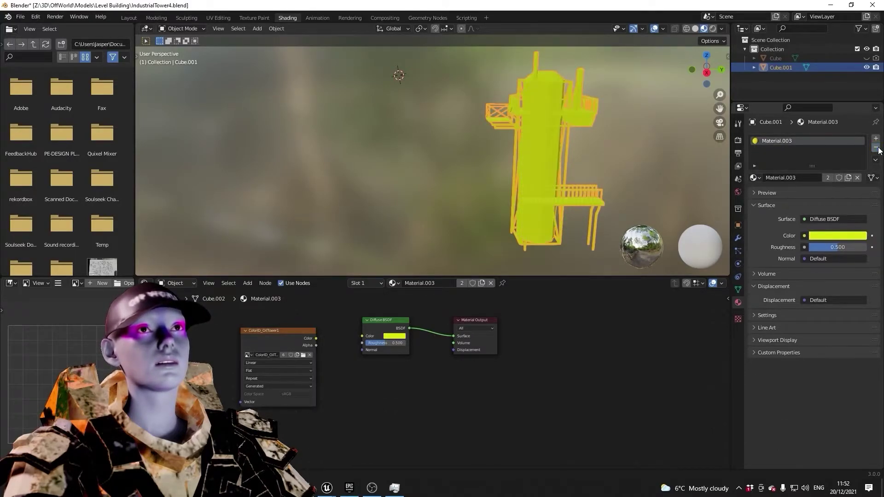
left_click(875, 148)
left_click(776, 179)
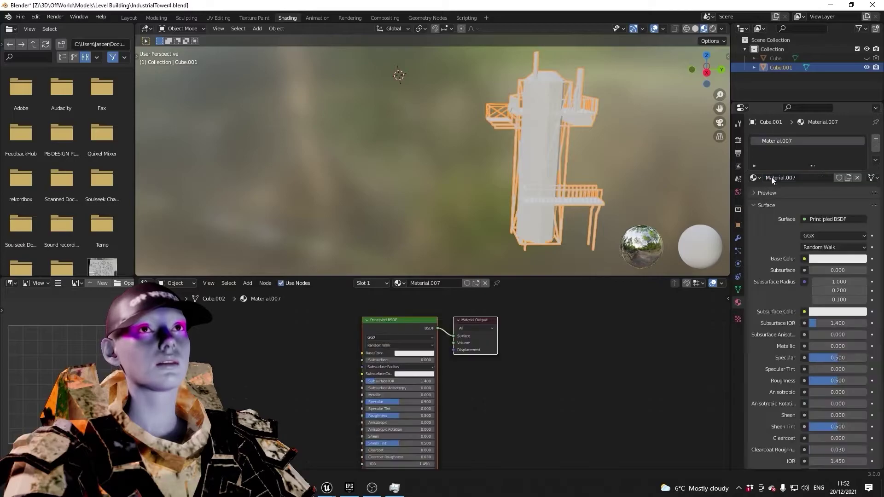
left_click(329, 323)
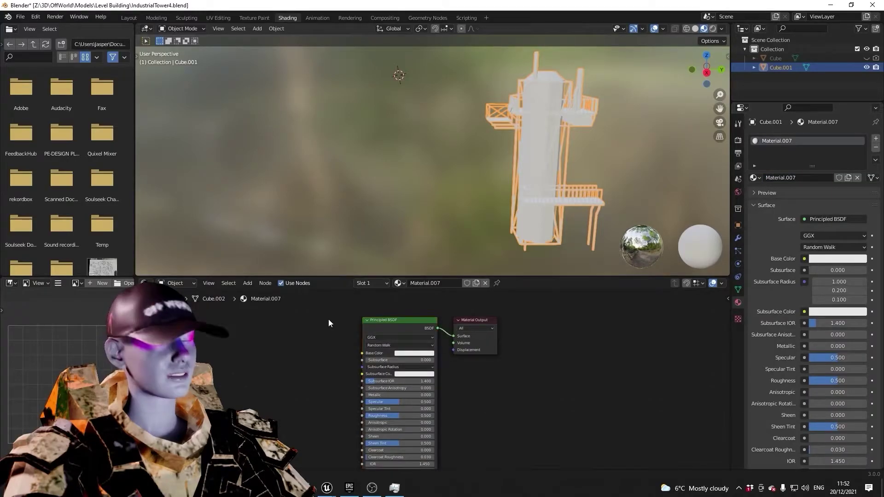
Step: Save the baked image as ColorID_OilTower1.png in the Level Building folder
left_click(219, 19)
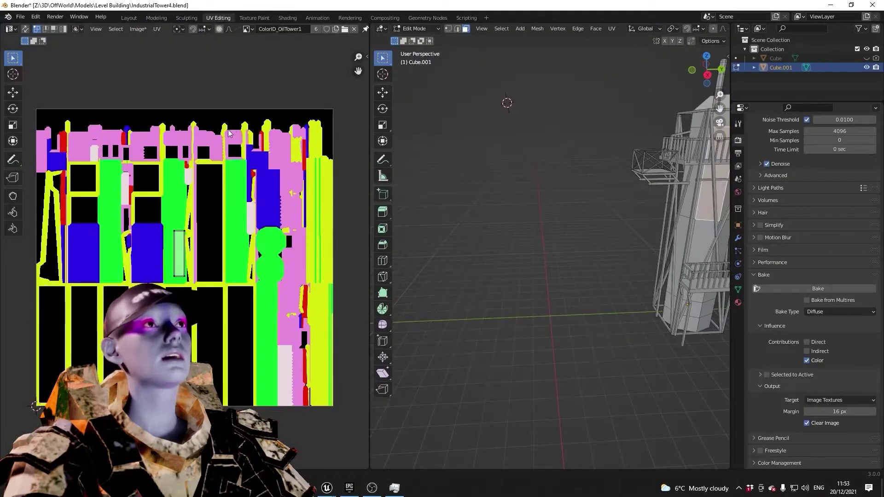
left_click(140, 29)
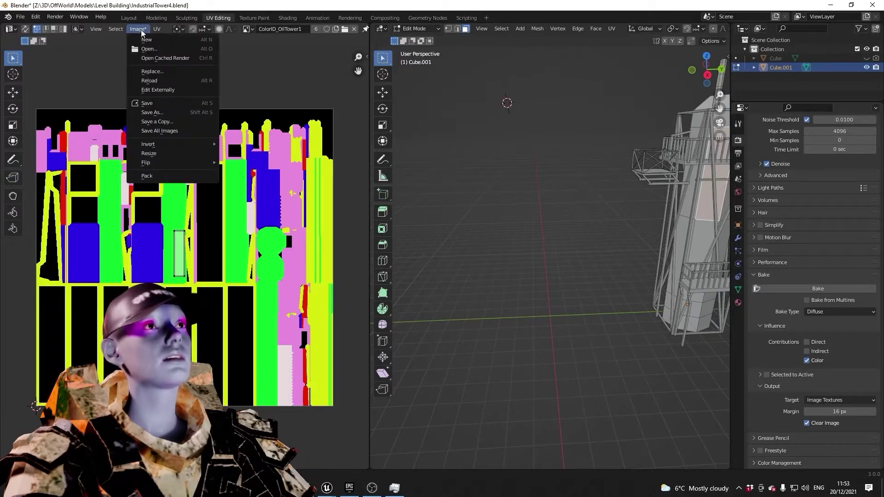
left_click(163, 112)
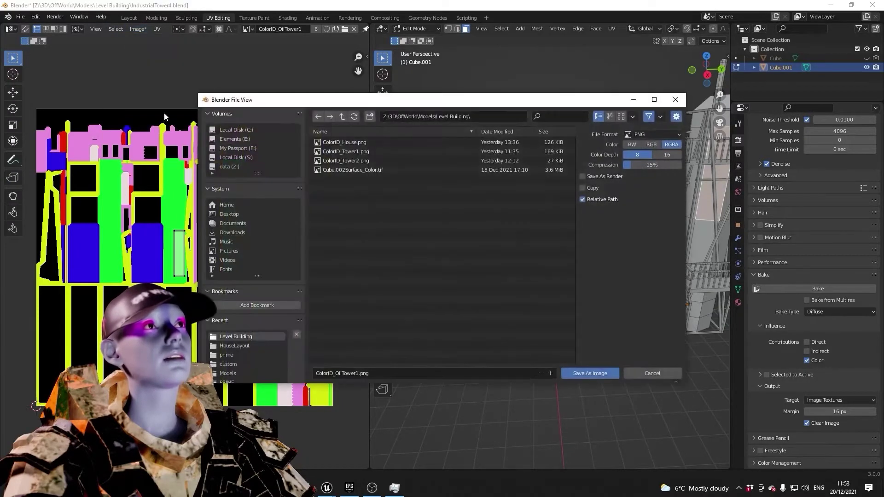
left_click(346, 160)
left_click(353, 374)
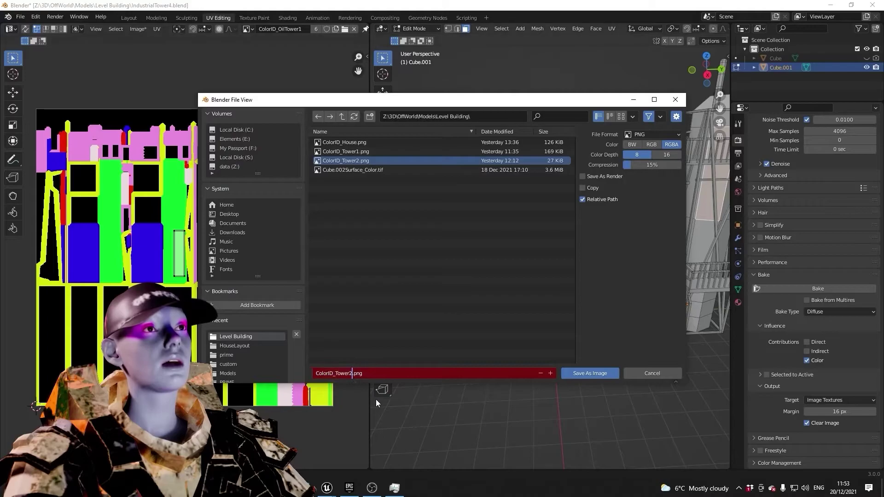
key("BackSpace")
key("BackSpace")
key("BackSpace")
key("BackSpace")
key("BackSpace")
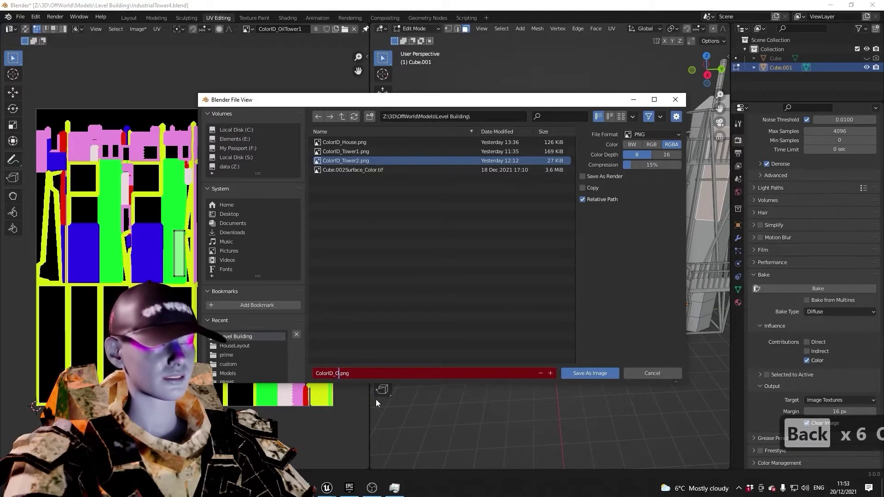
type("ilTower1")
key("Return")
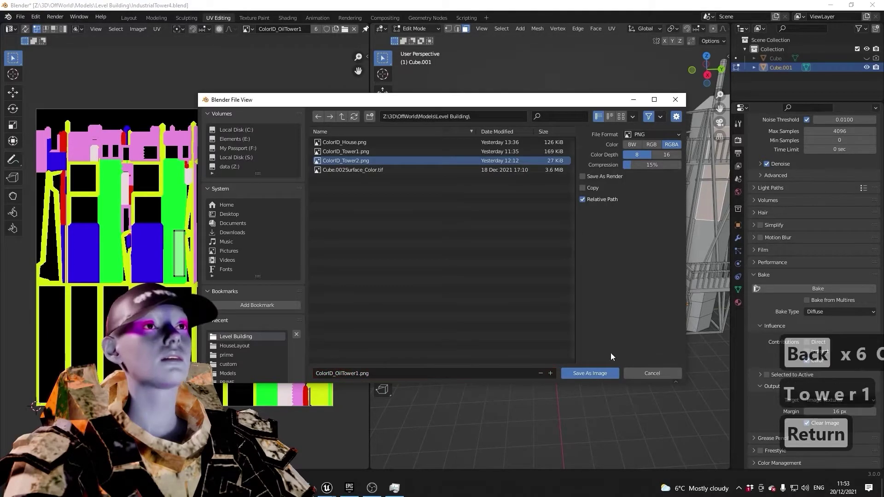
left_click(598, 372)
Step: Add an Image Texture node with ColorID_OilTower1 to the copy's Material.007 in the Shading workspace and connect its Color to Base Color
left_click(282, 19)
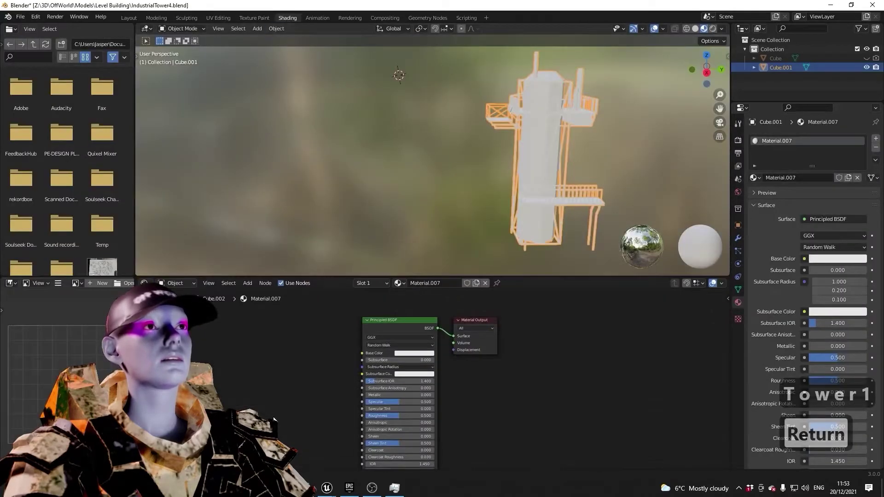
key("shift+a")
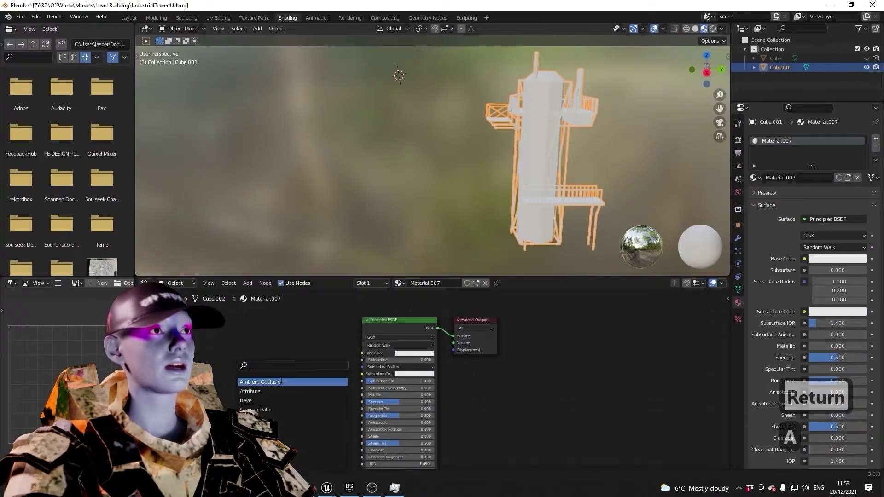
type("u")
key("BackSpace")
key("BackSpace")
key("BackSpace")
type("ima")
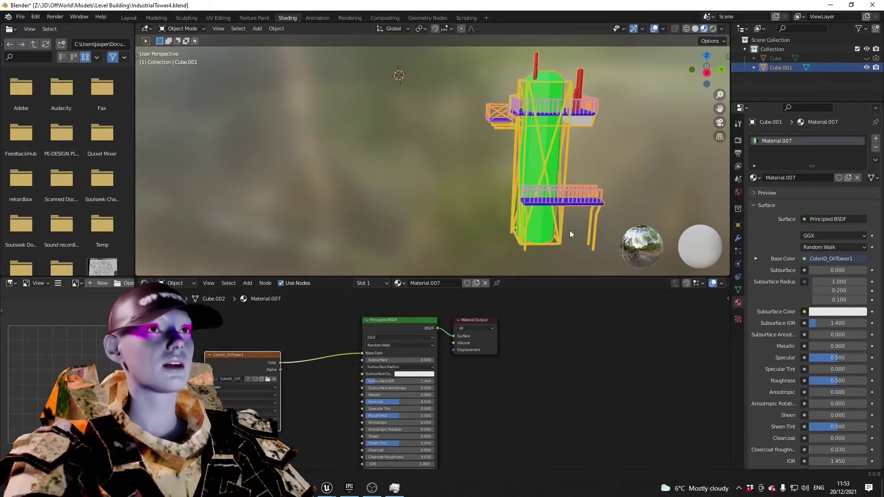
right_click(532, 169)
left_click(522, 168)
Step: Examine the baked colours on the tower copy's platforms, pipes, railings and diagonal braces from several angles
middle_click_drag(522, 168, 463, 150)
scroll(453, 164, "up", 2)
left_click_drag(227, 357, 242, 341)
left_click_drag(776, 166, 777, 147)
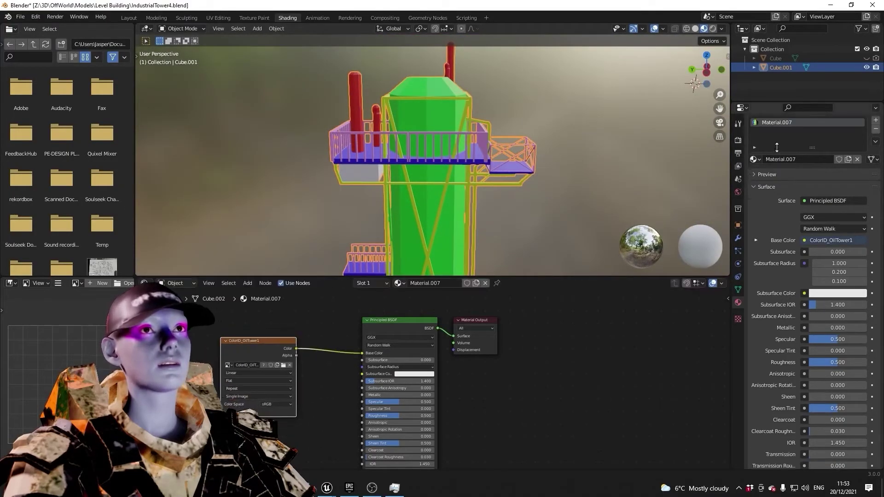
scroll(776, 147, "up", 1)
middle_click_drag(402, 191, 462, 207)
scroll(377, 180, "up", 3)
middle_click_drag(377, 180, 501, 106)
scroll(491, 103, "up", 4)
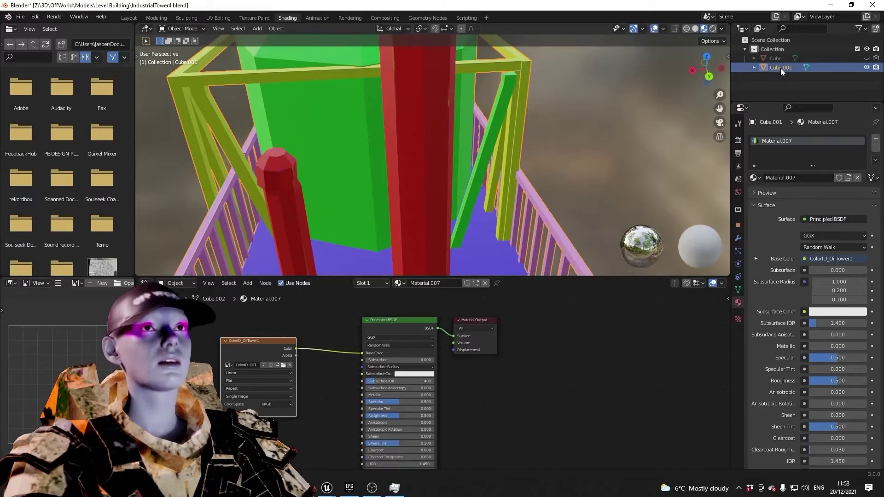
Step: Delete the tower copy Cube.001 and unhide the original Cube
key("Delete")
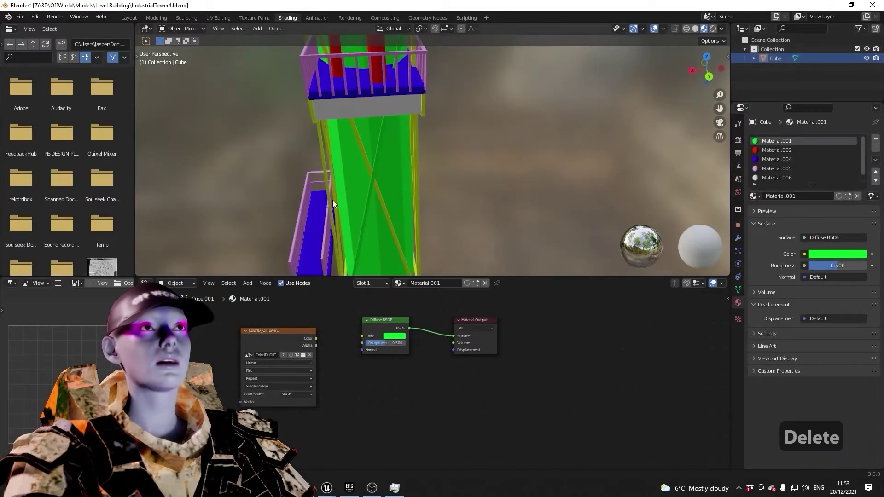
scroll(333, 203, "up", 3)
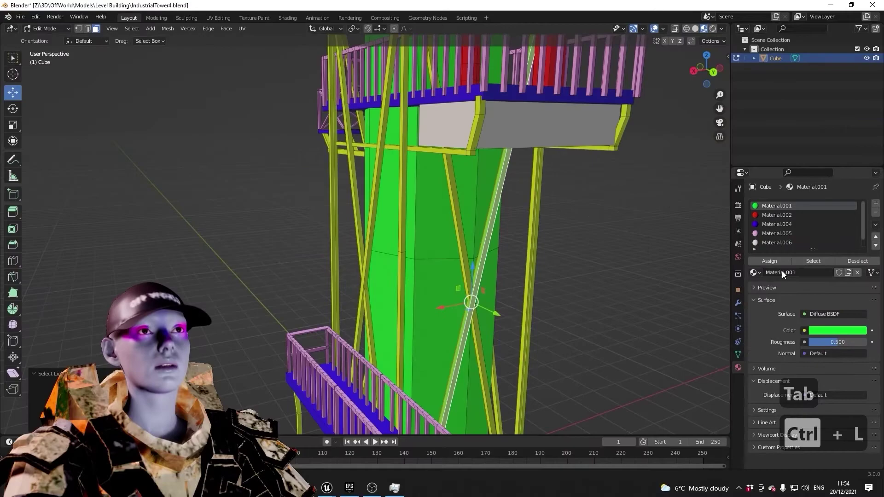
Step: Assign the yellow Material.003 to the whole miscoloured diagonal brace below the upper platform and save the Blender file
key("ctrl+l")
scroll(788, 222, "down", 1)
left_click(775, 242)
key("ctrl+s")
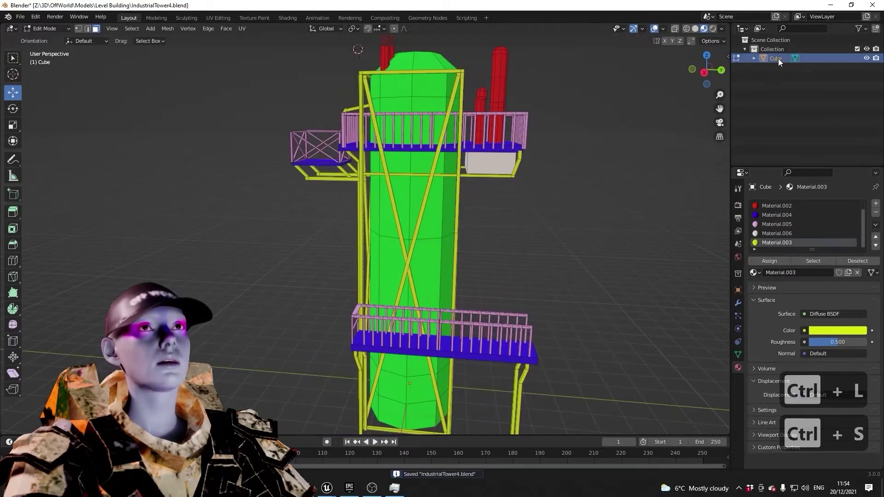
Step: Check the image texture nodes of the tower's colour materials one by one in the Shading workspace
left_click(777, 205)
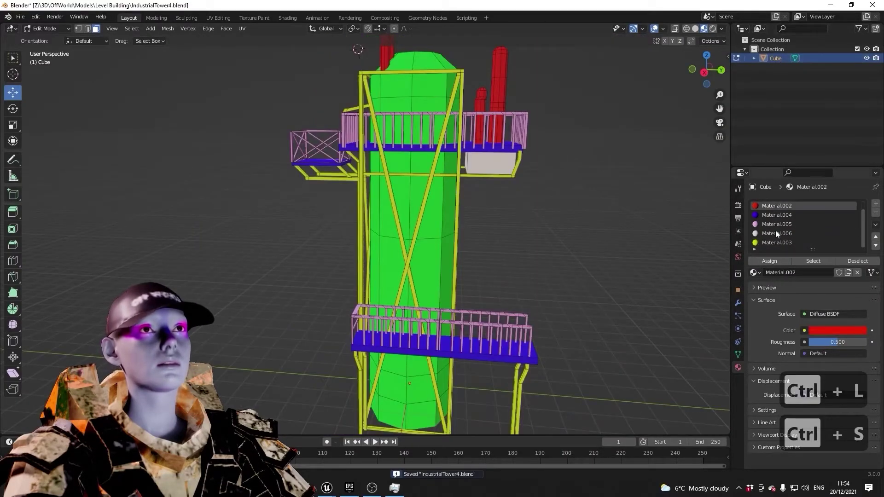
left_click(285, 18)
left_click(777, 177)
left_click(777, 168)
left_click(778, 159)
Step: Select all of the tower's faces in the UV Editing workspace and bake the Diffuse colour into the image again
left_click(218, 18)
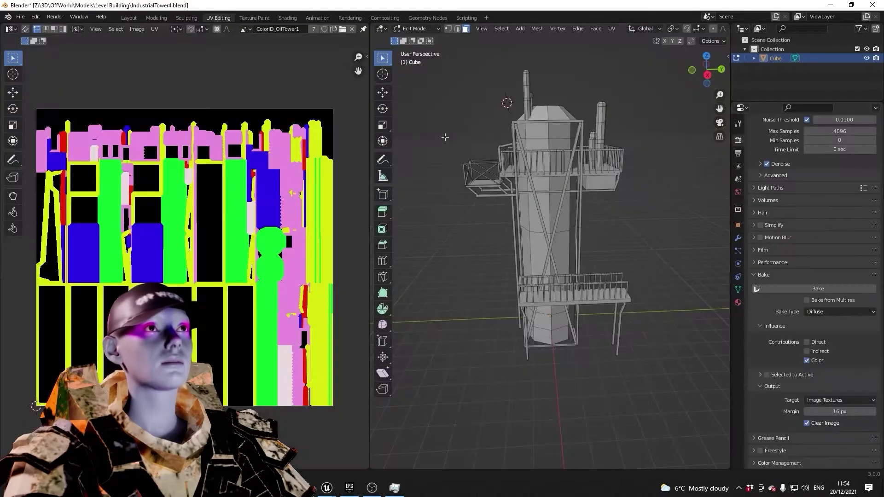
left_click(559, 184)
key("a")
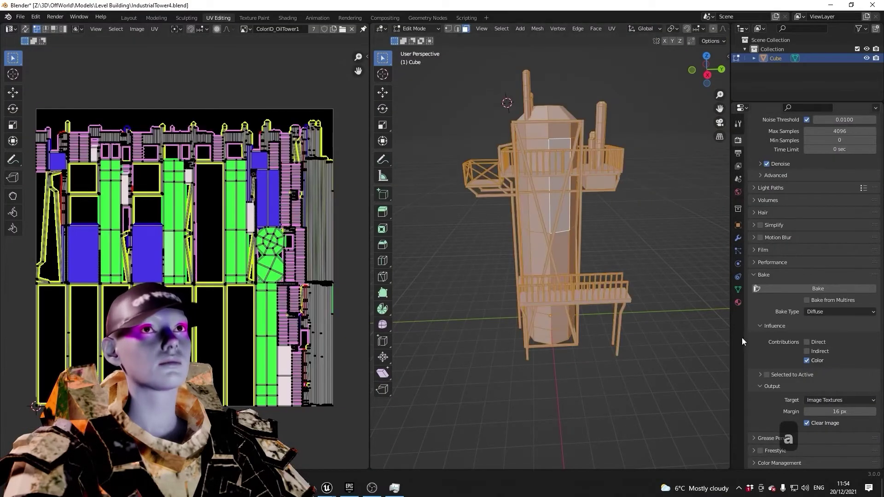
left_click(822, 288)
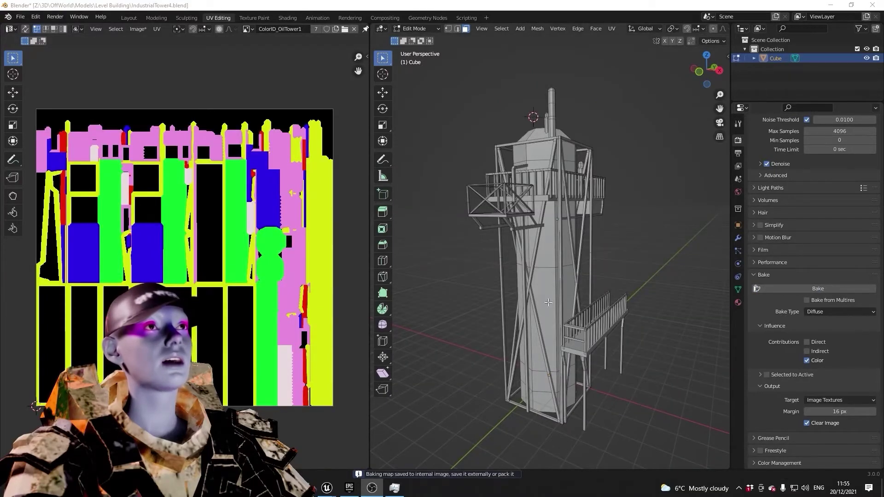
Step: Save the rebaked image over the existing ColorID_OilTower1.png
left_click(138, 28)
left_click(169, 102)
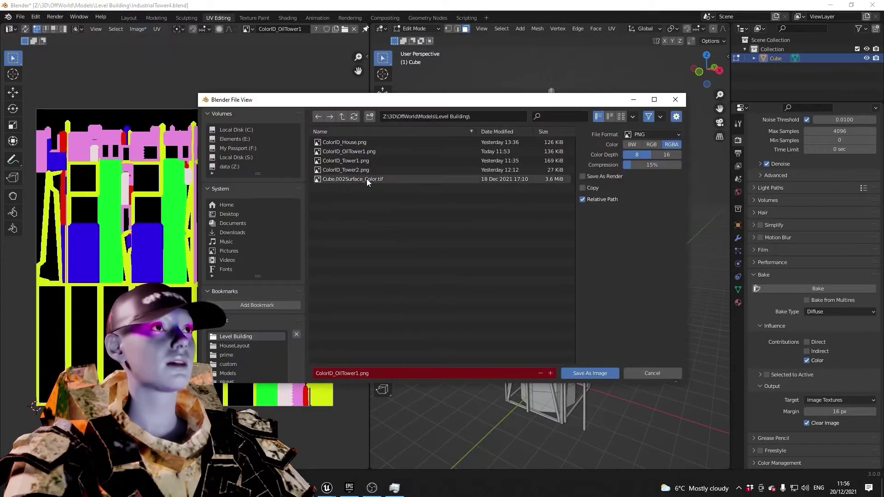
double_click(355, 151)
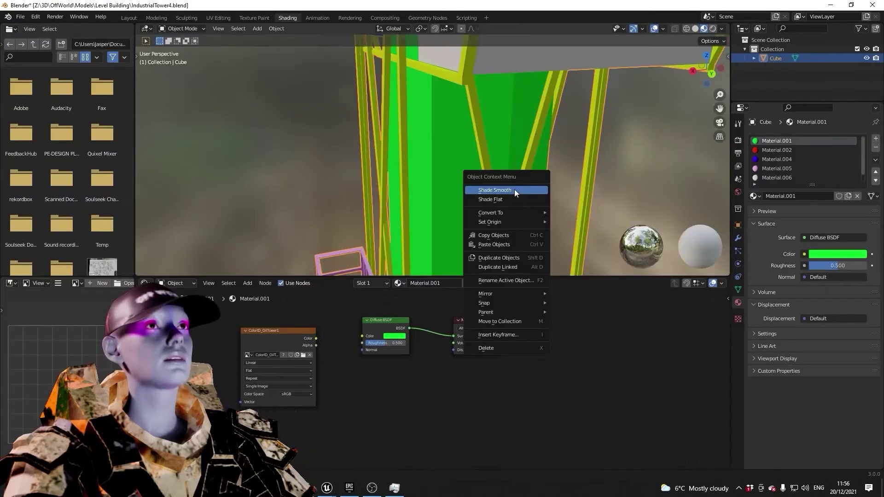
Step: Shade the Cube tower smooth in the Shading workspace, duplicate it, and hide the original
left_click(514, 189)
key("shift+d")
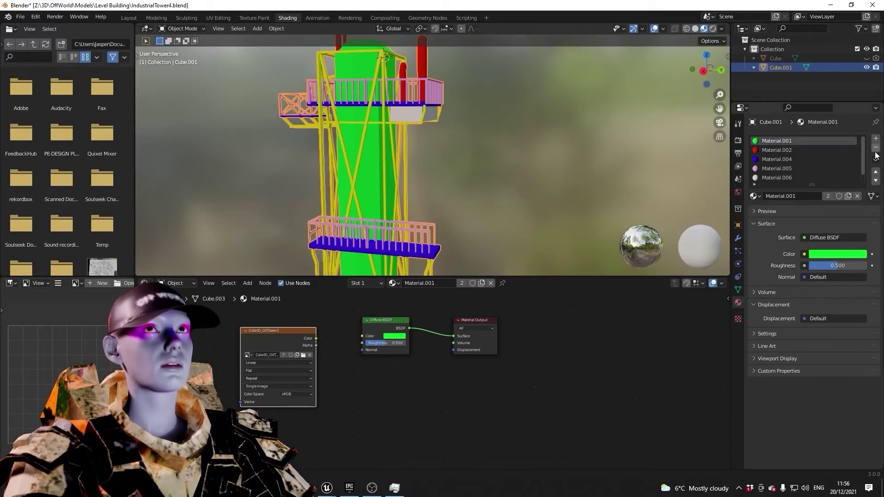
Step: Remove all colour material slots from the new tower copy and give it one new default material
left_click(875, 147)
left_click(875, 147)
left_click(875, 147)
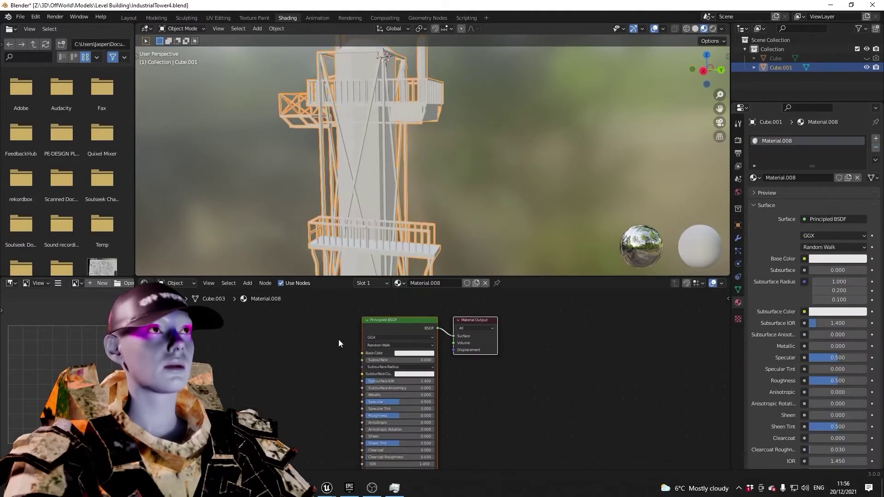
Step: Add an Image Texture node to Material.008, load ColorID_OilTower1 into it, and connect its Color to Base Color
key("shift+a")
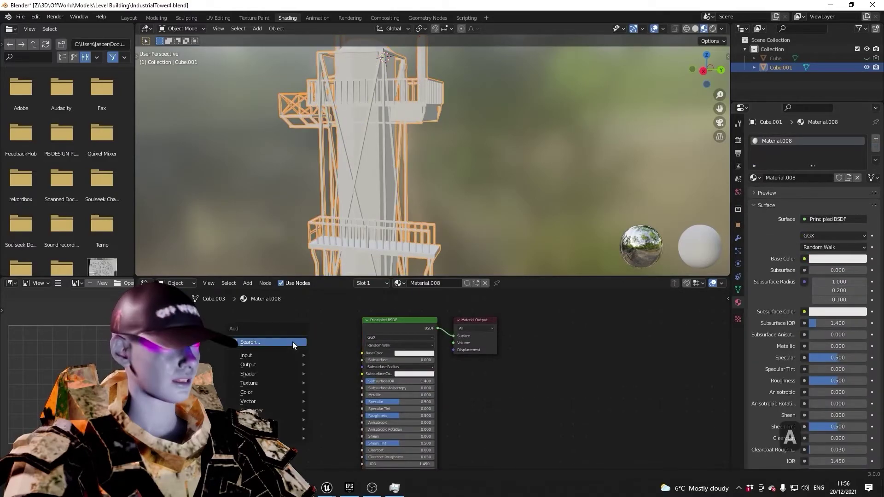
mouse_move(292, 341)
type("image")
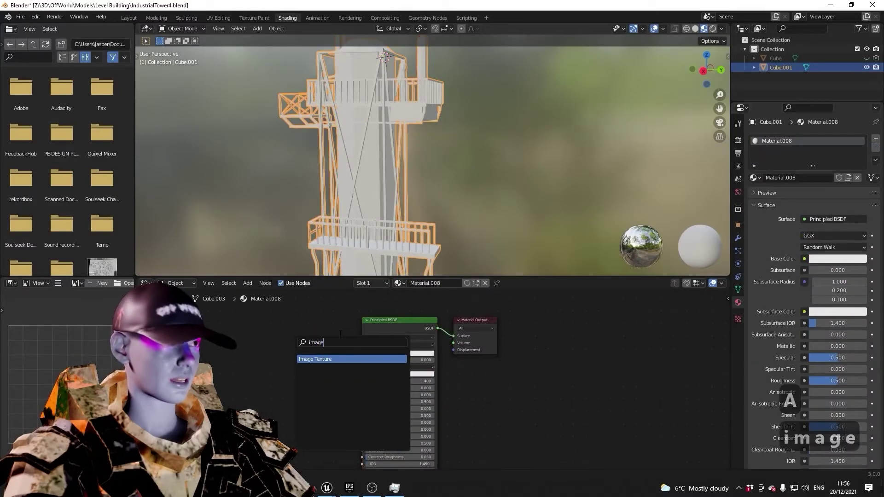
key("Return")
left_click(224, 363)
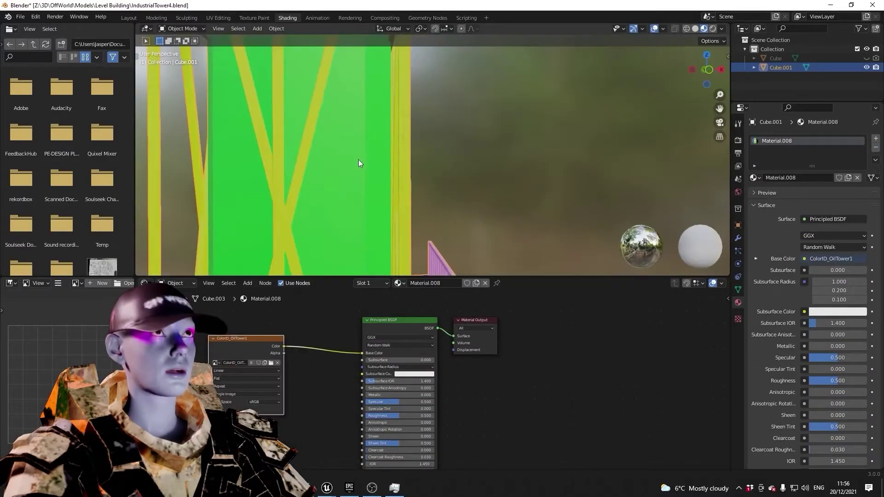
Step: Rename the textured tower copy Cube.001 as OilTower
middle_click_drag(358, 159, 417, 167)
scroll(398, 162, "down", 2)
scroll(398, 162, "down", 2)
scroll(411, 153, "down", 5)
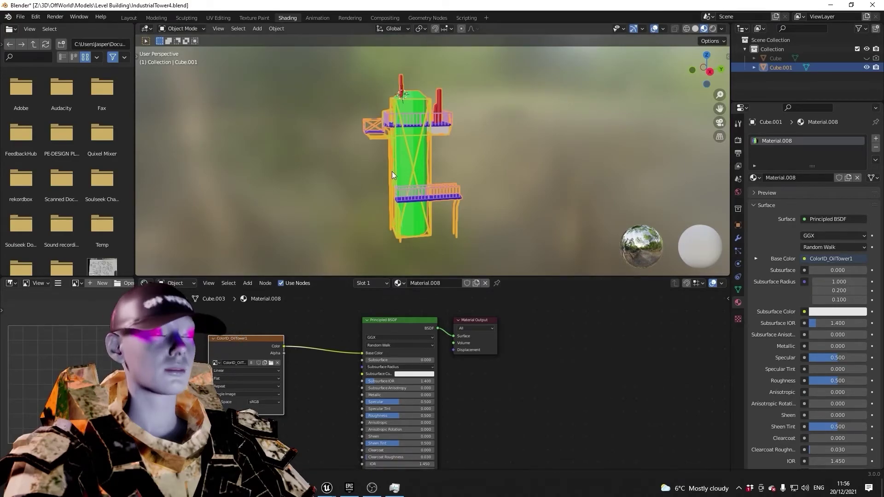
scroll(401, 157, "up", 3)
mouse_move(401, 156)
middle_mouse_down()
mouse_move(409, 181)
mouse_move(416, 152)
middle_mouse_up()
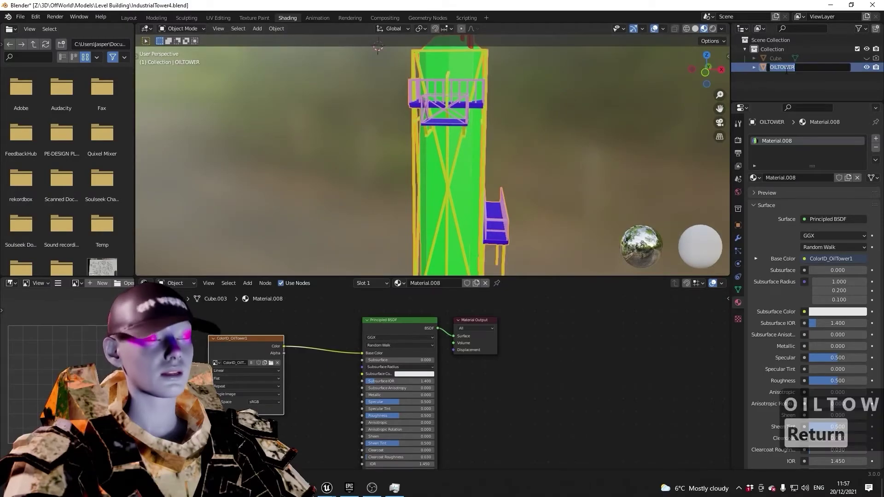
type("OilTower")
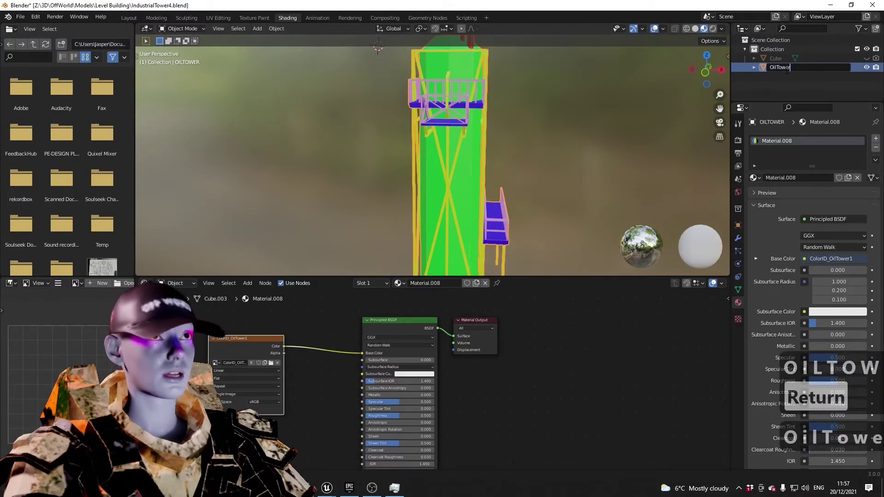
key("Return")
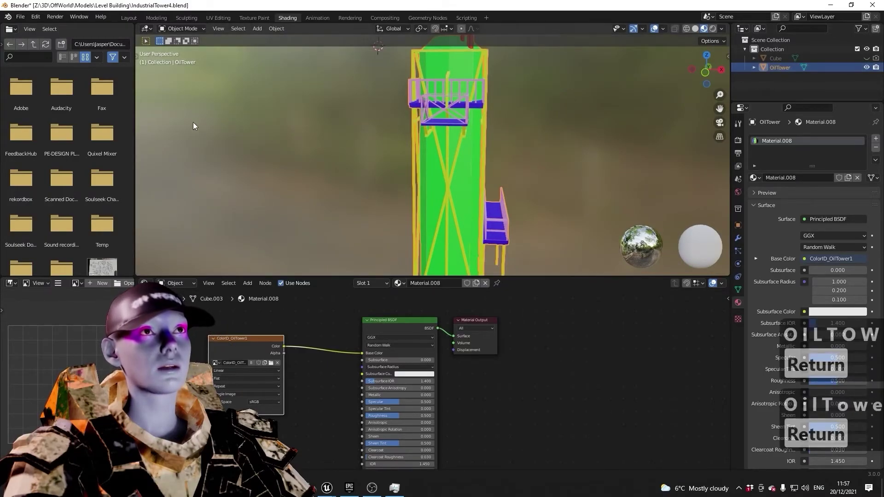
Step: Save the Blender file and export only the selected tower as an FBX named OILtower1 in the Level Building folder
key("ctrl+s")
left_click(20, 16)
mouse_move(46, 150)
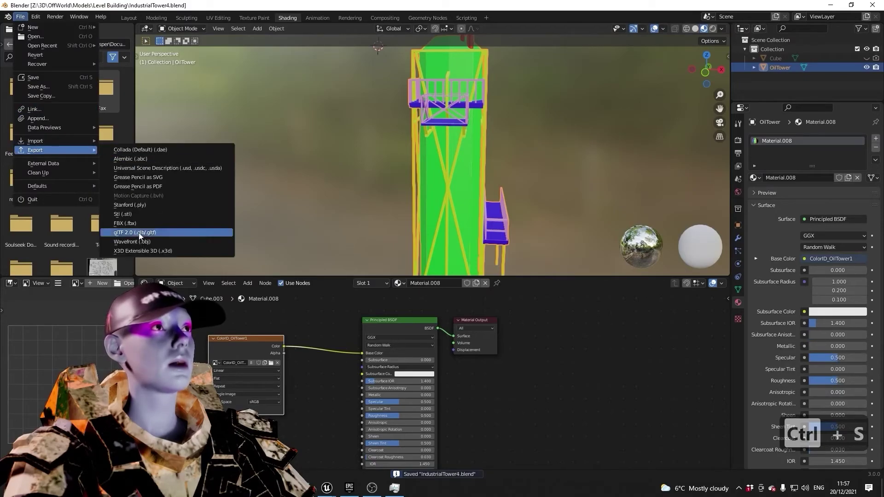
left_click(141, 231)
left_click(626, 190)
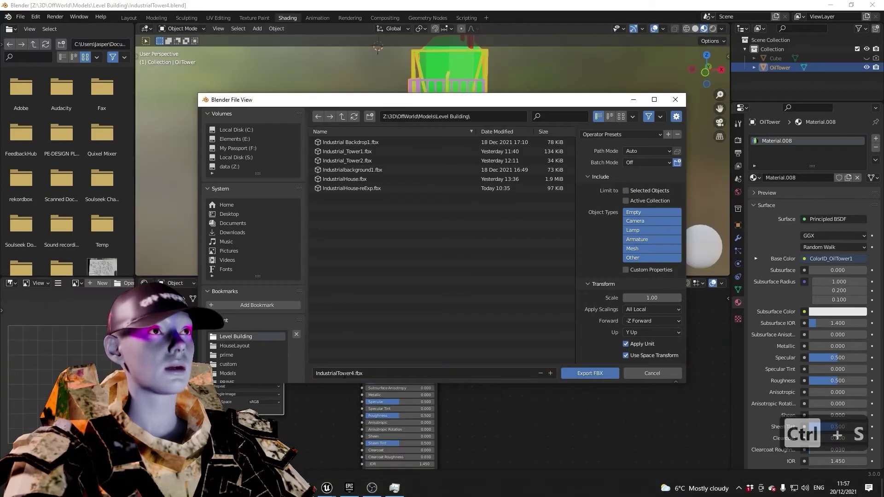
type("OILtower1")
key("Return")
middle_click_drag(524, 227, 371, 176)
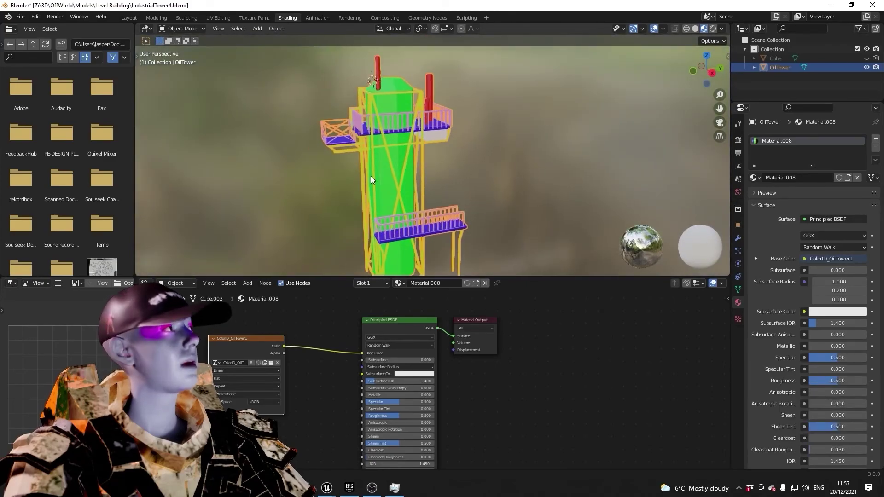